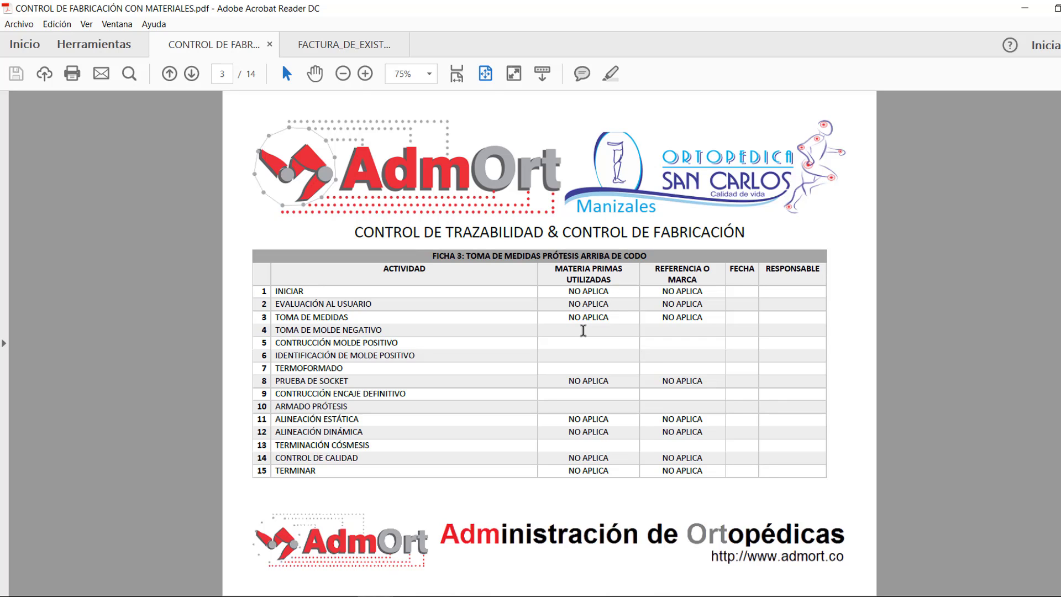
# - Switch to the Prótesis Arriba de Rodilla application in Chrome and start a new Control de Trazabilidad record
pyautogui.click(583, 331)
pyautogui.moveTo(338, 596)
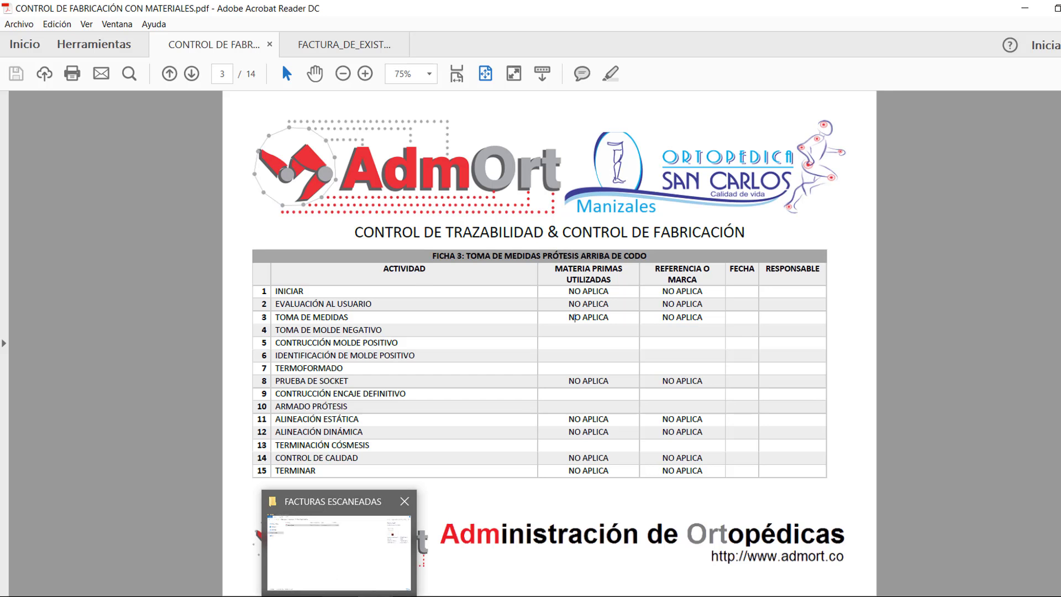
pyautogui.moveTo(303, 596)
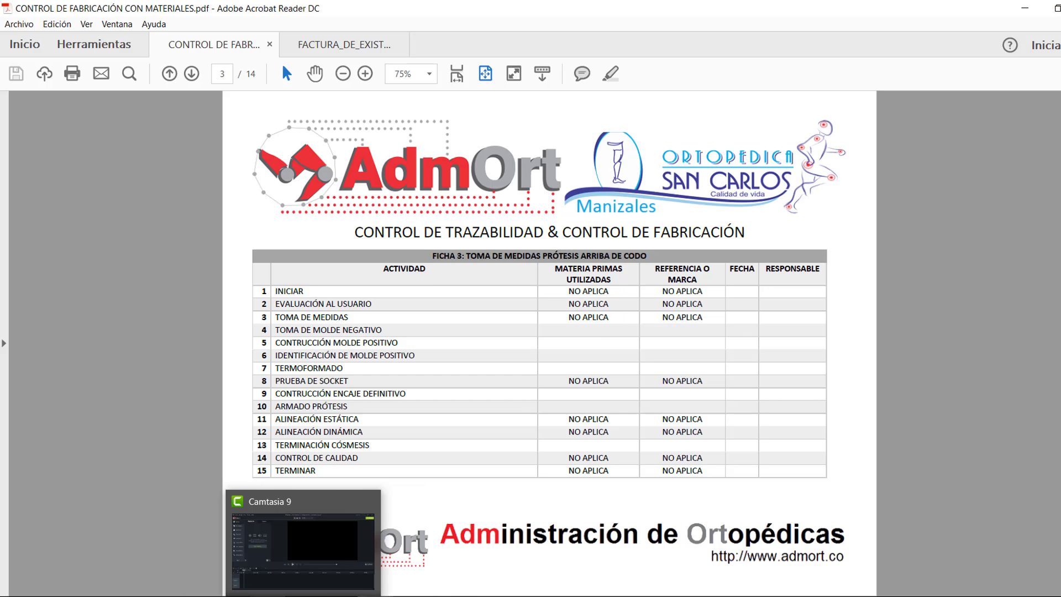
pyautogui.hotkey('alt', 'Tab')
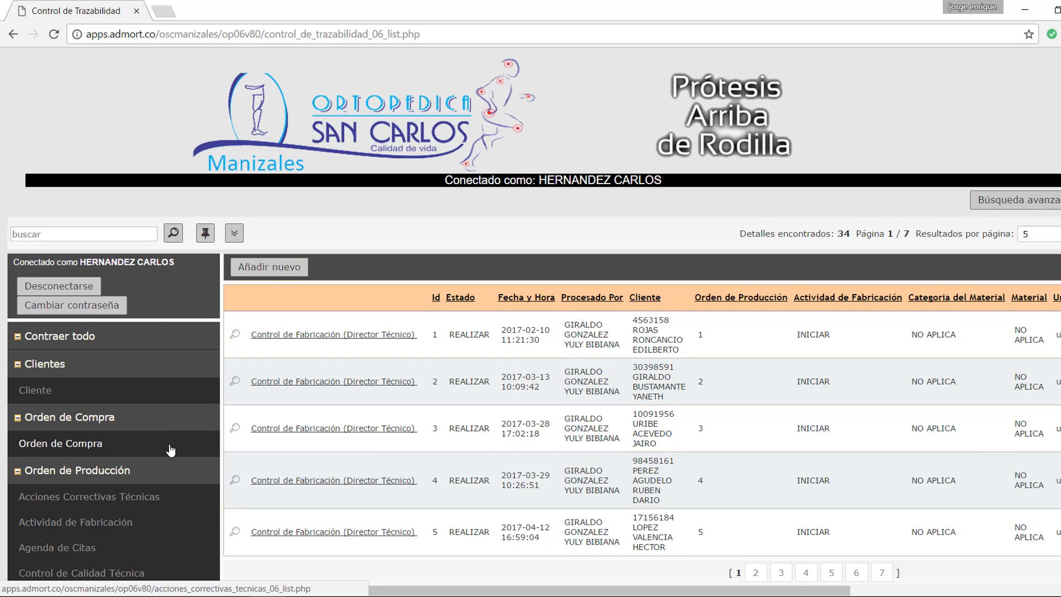
pyautogui.scroll(-4, 171, 451)
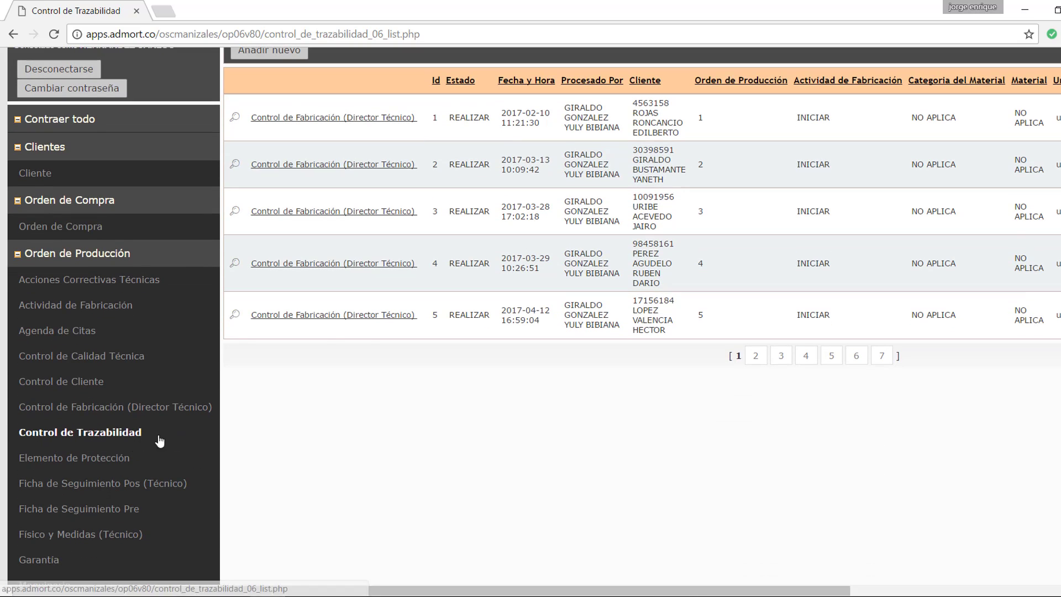
pyautogui.click(159, 437)
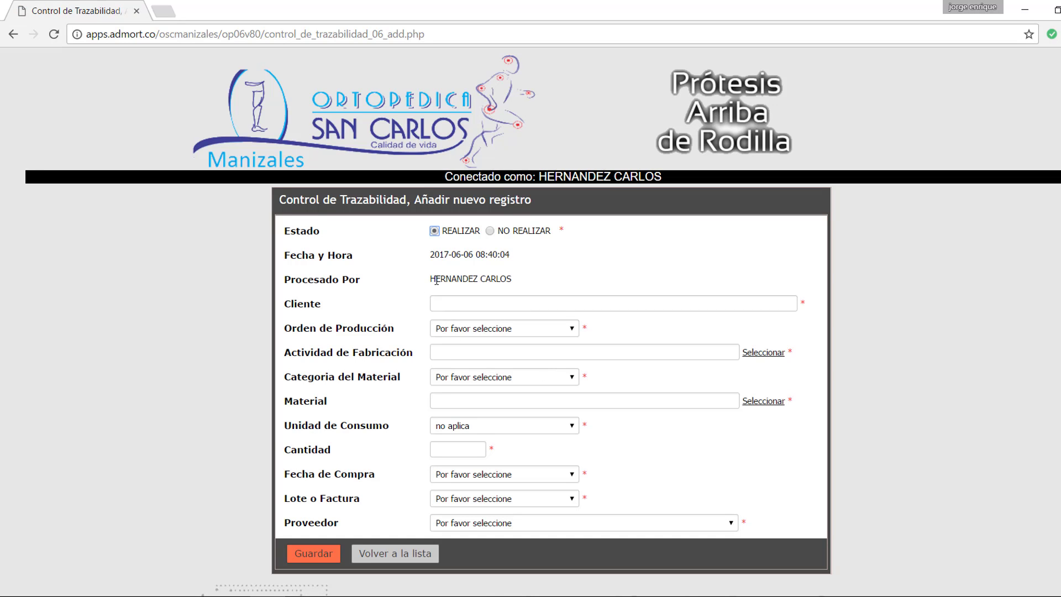
# - Fill in the client by looking up the start of the client's ID number, and set the Orden de Producción to 5
pyautogui.click(467, 306)
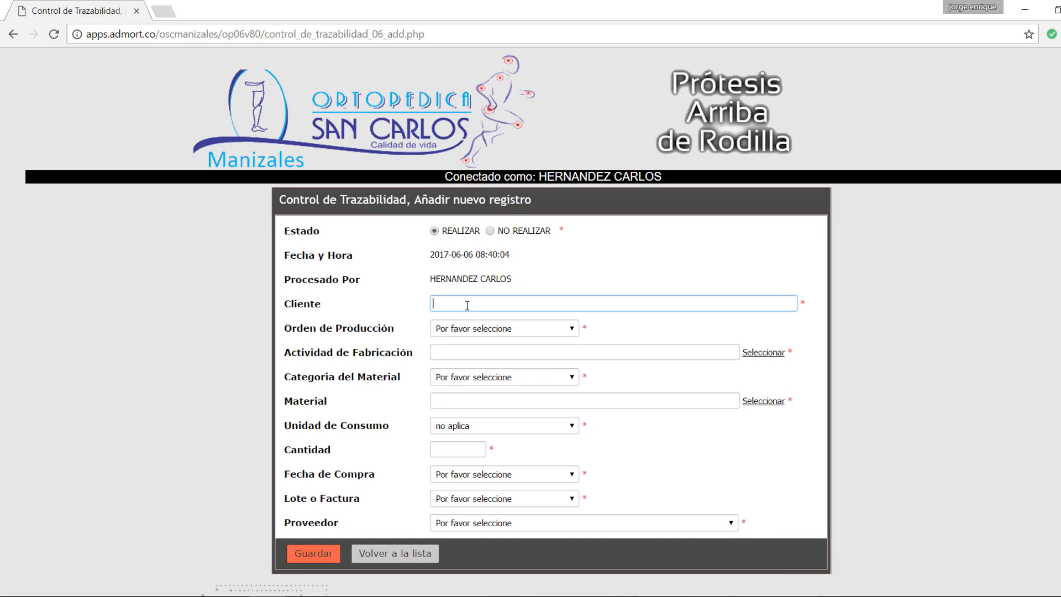
pyautogui.write('17')
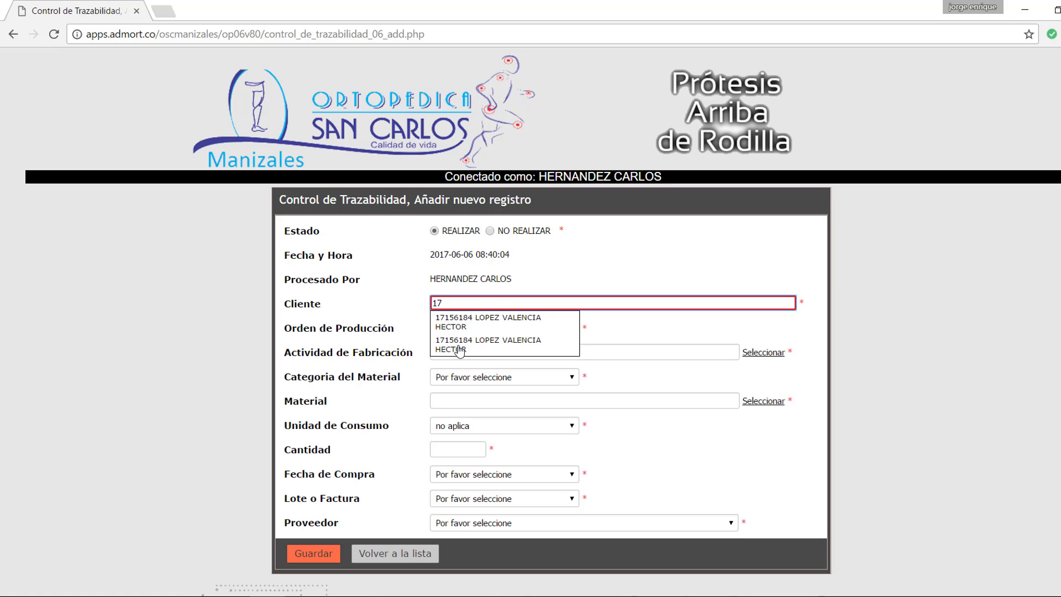
pyautogui.click(472, 302)
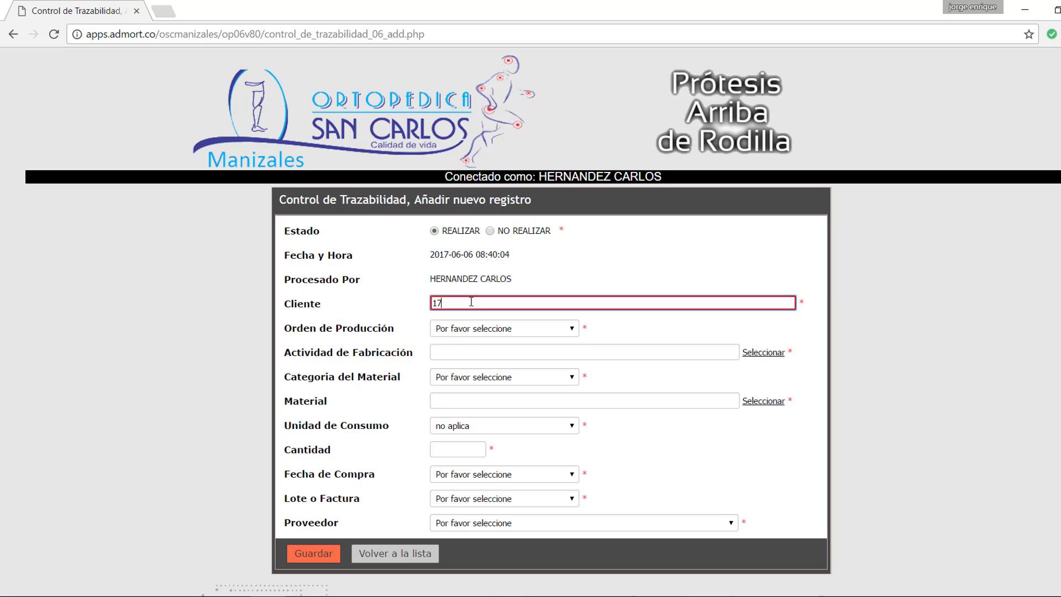
pyautogui.doubleClick(472, 302)
pyautogui.write('17')
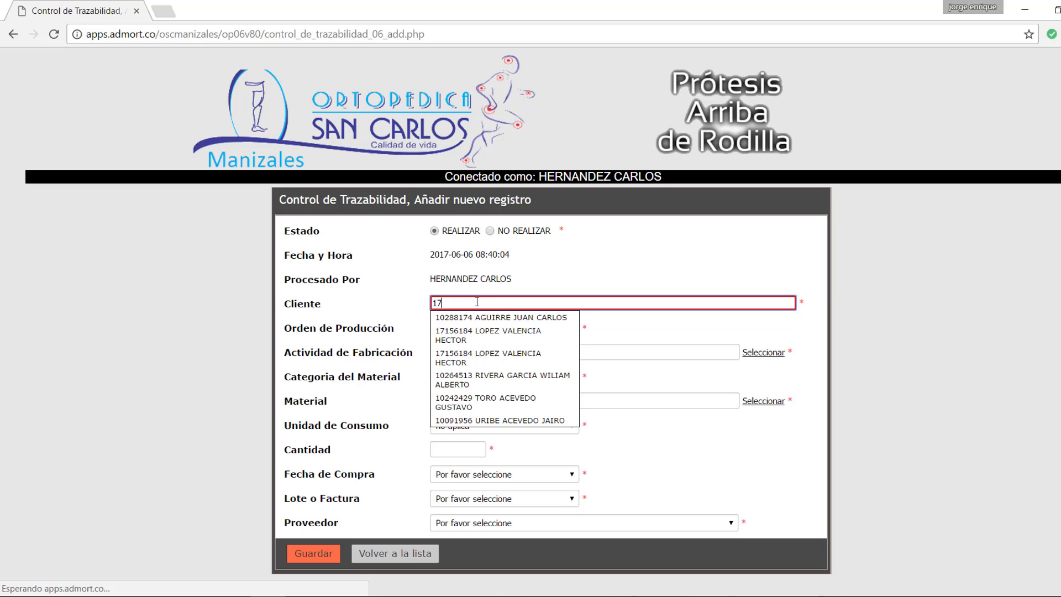
pyautogui.press('Down')
pyautogui.press('Down')
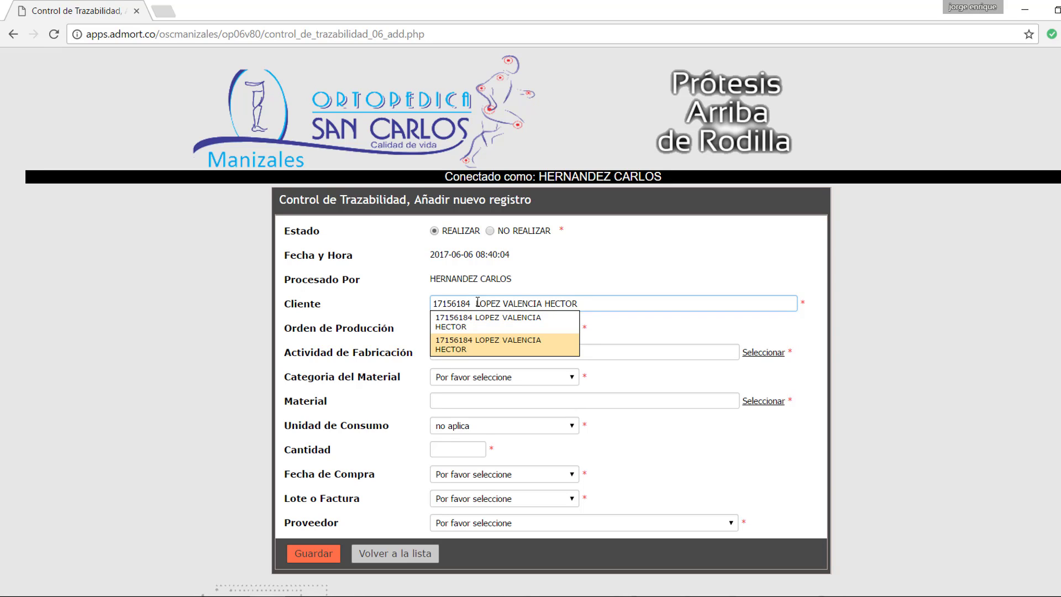
pyautogui.press('Tab')
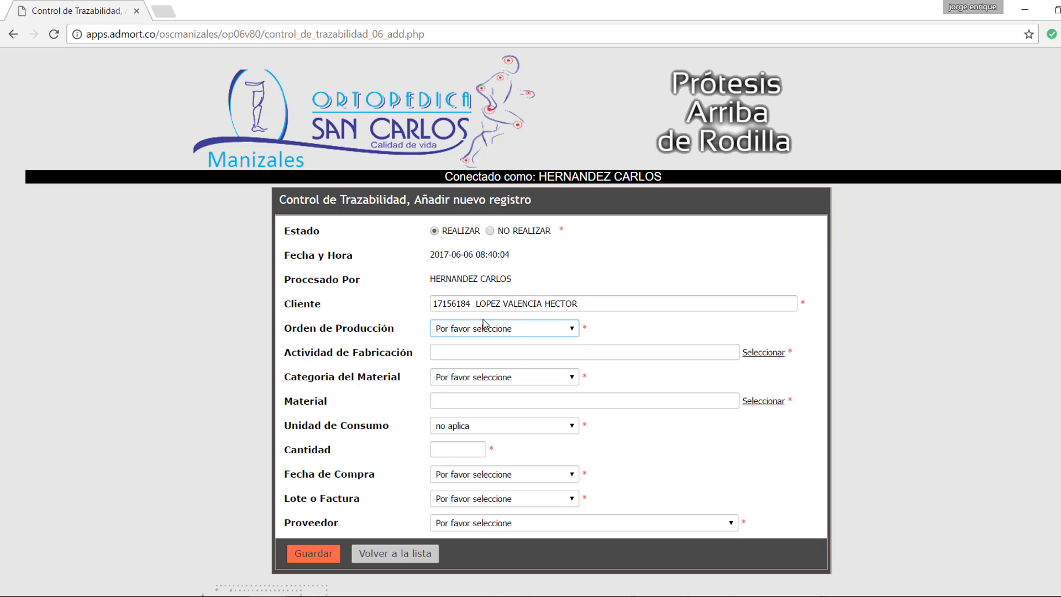
pyautogui.click(567, 332)
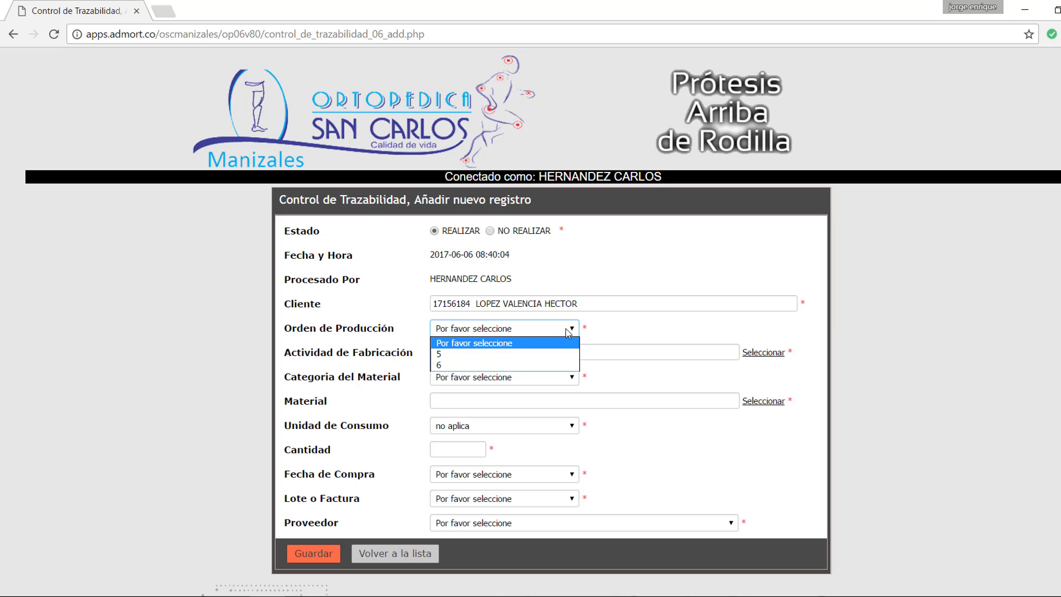
pyautogui.click(465, 357)
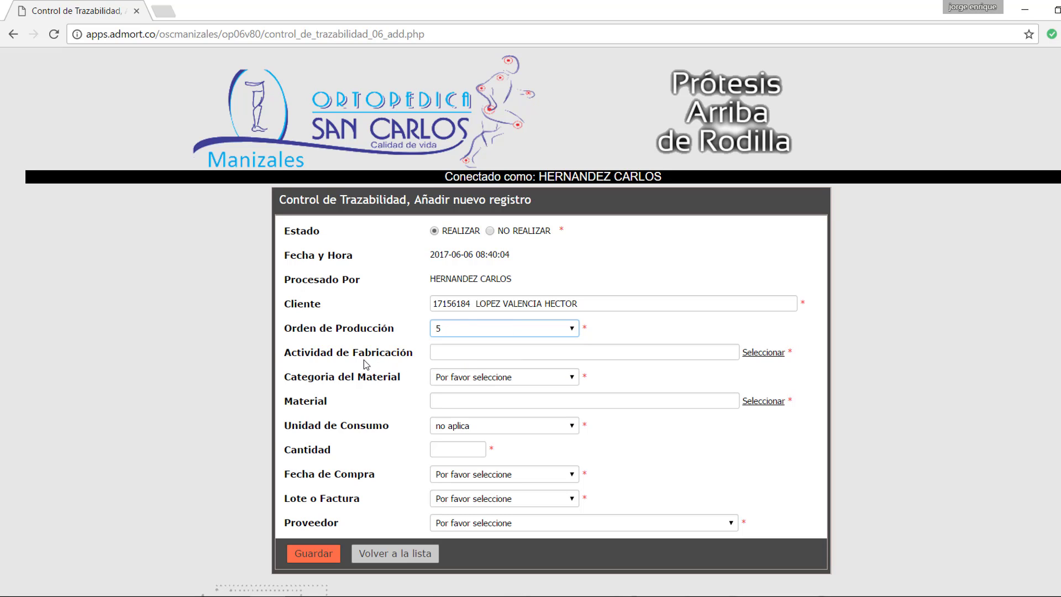
# - Search the manufacturing activities for "toma" and set Actividad de Fabricación to TOMA DE MOLDE NEGATIVO
pyautogui.click(760, 354)
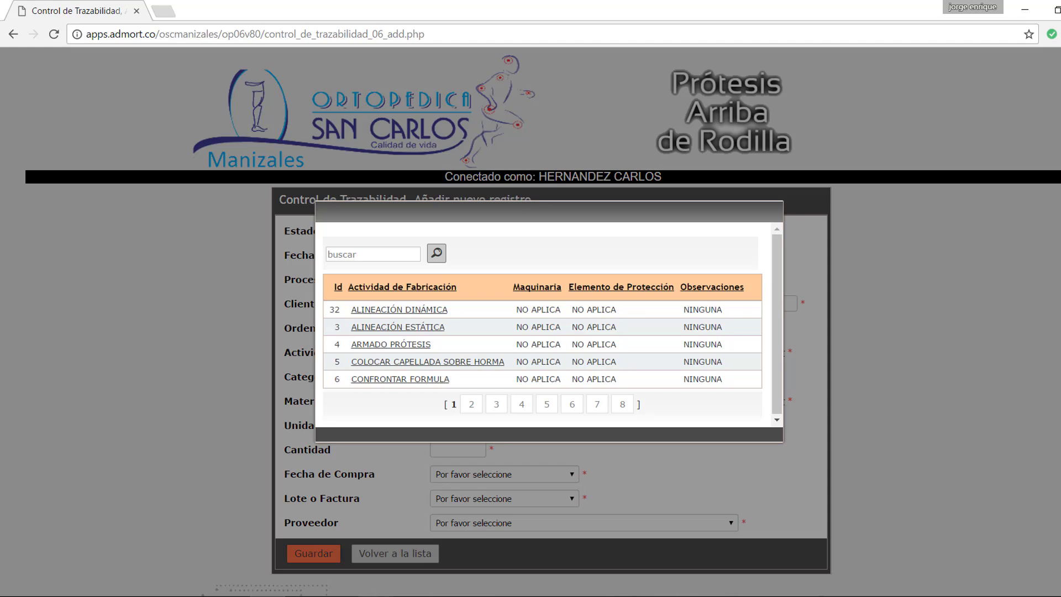
pyautogui.moveTo(346, 592)
pyautogui.click(307, 559)
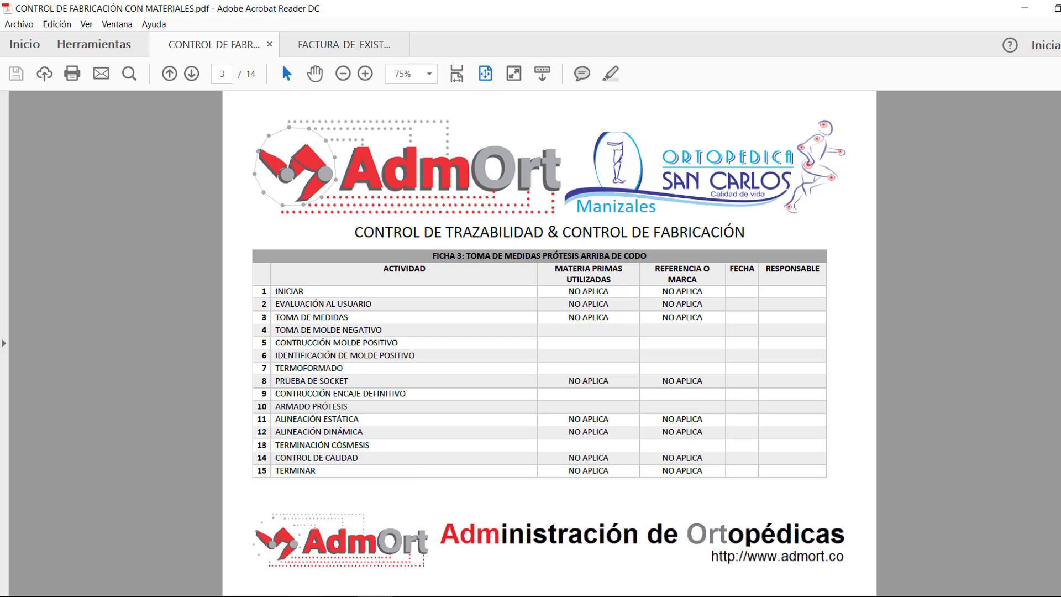
pyautogui.click(269, 539)
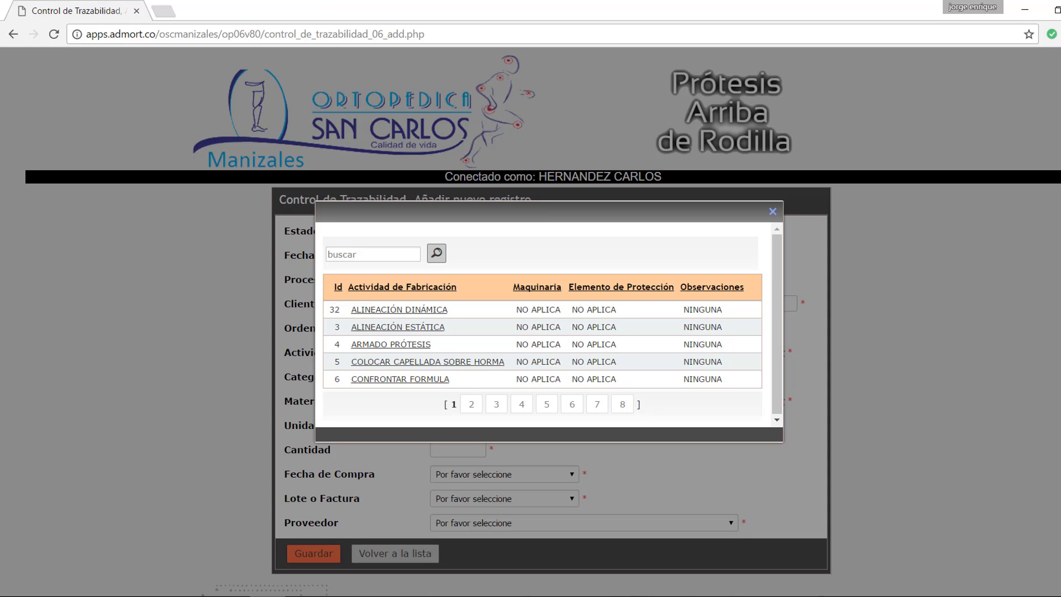
pyautogui.click(363, 252)
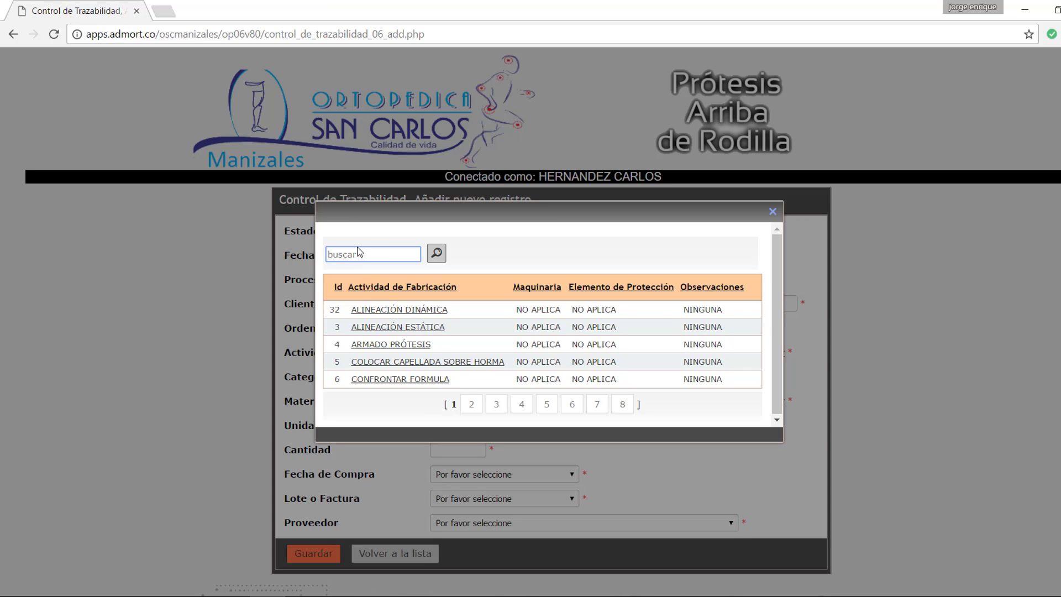
pyautogui.write('toma')
pyautogui.click(436, 253)
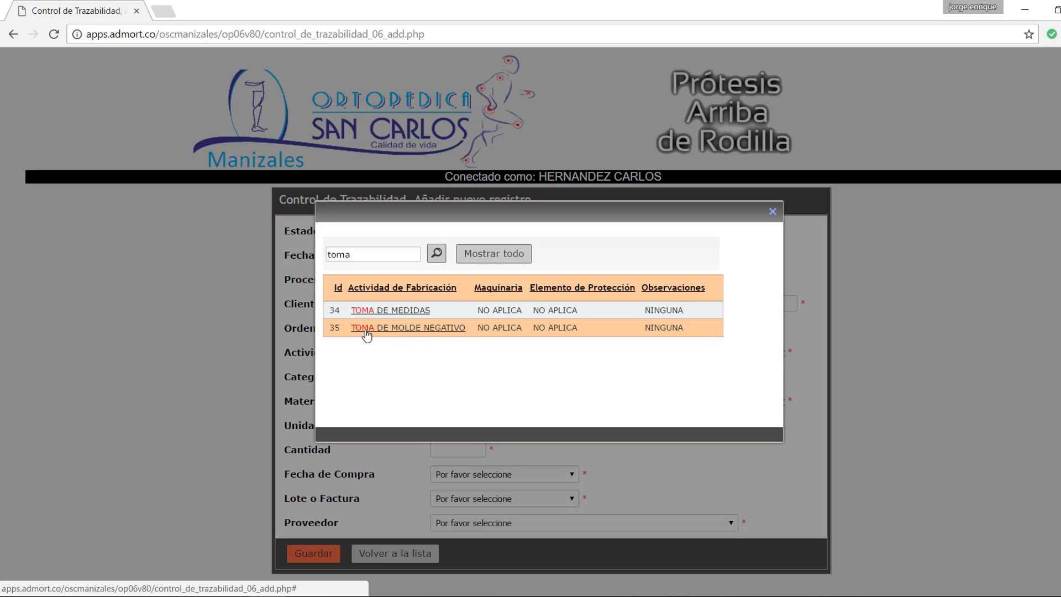
pyautogui.click(398, 331)
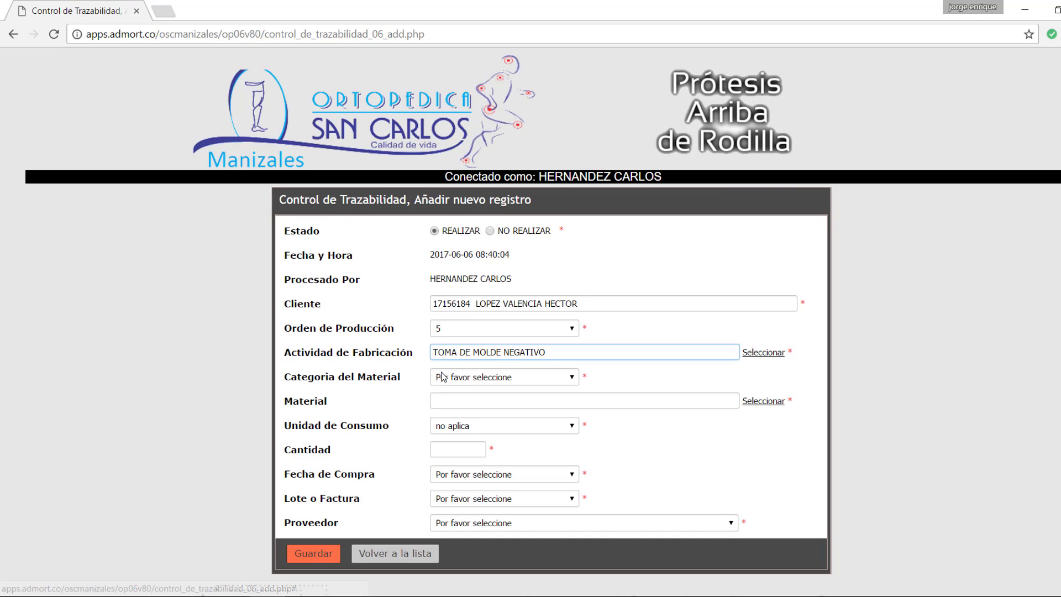
# - Set the material category to INSUMO, search the materials for "yeso" and select VENDAS DE YESO 6 X 5
pyautogui.click(573, 377)
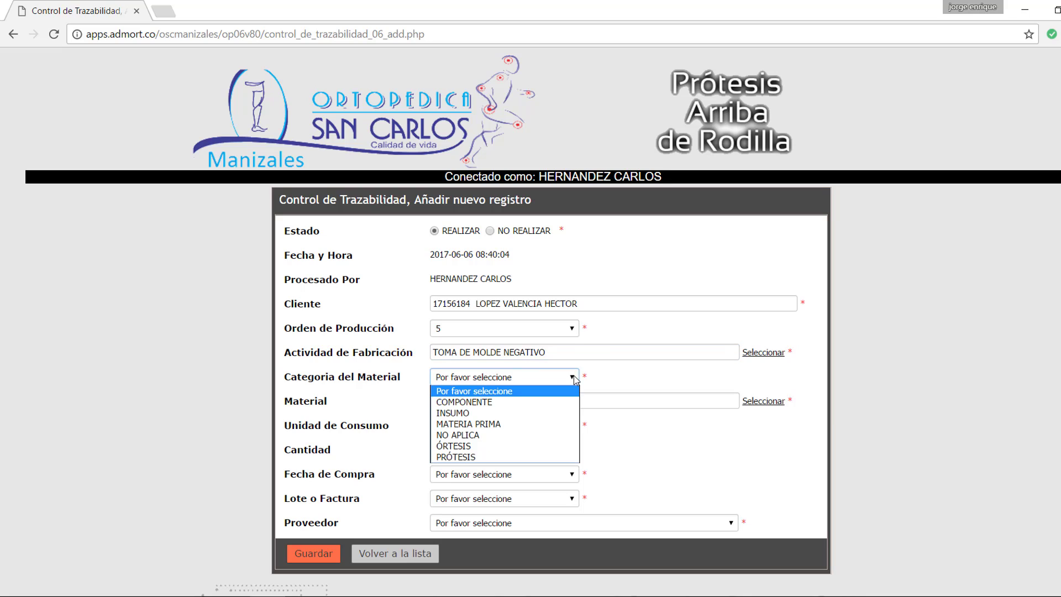
pyautogui.click(472, 410)
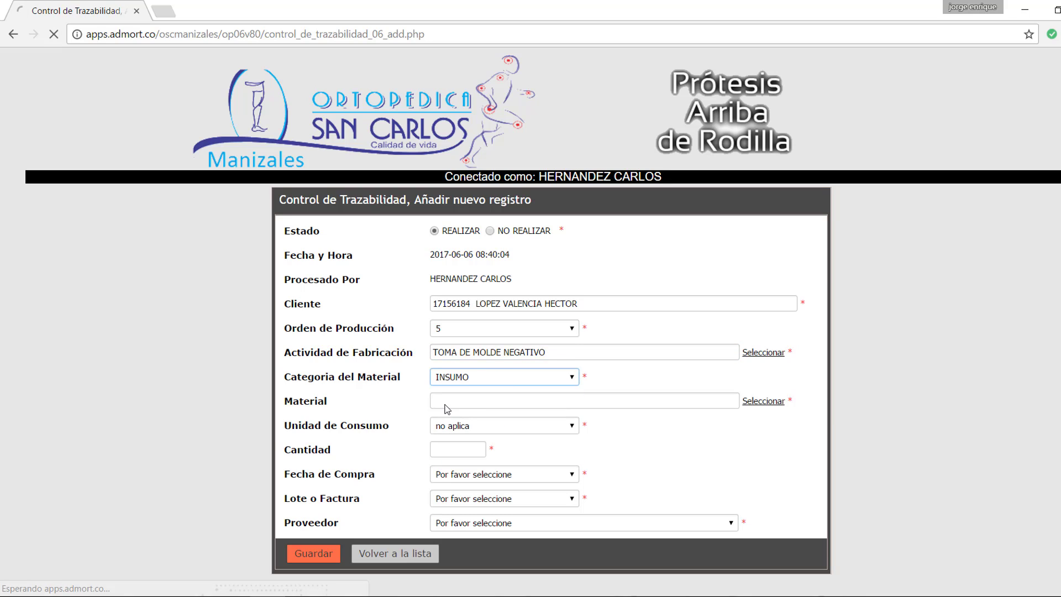
pyautogui.click(445, 404)
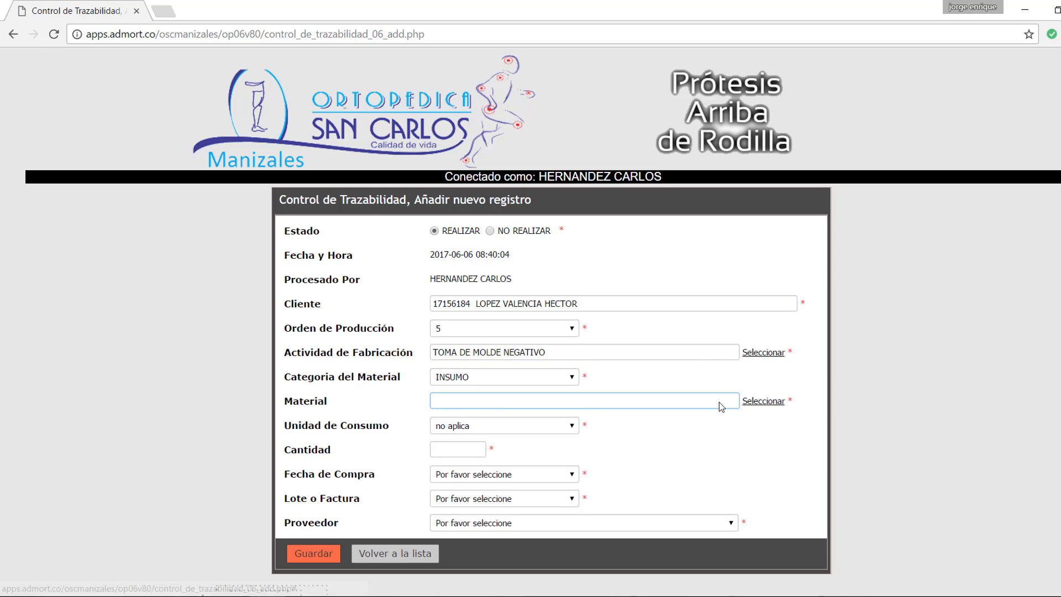
pyautogui.click(763, 402)
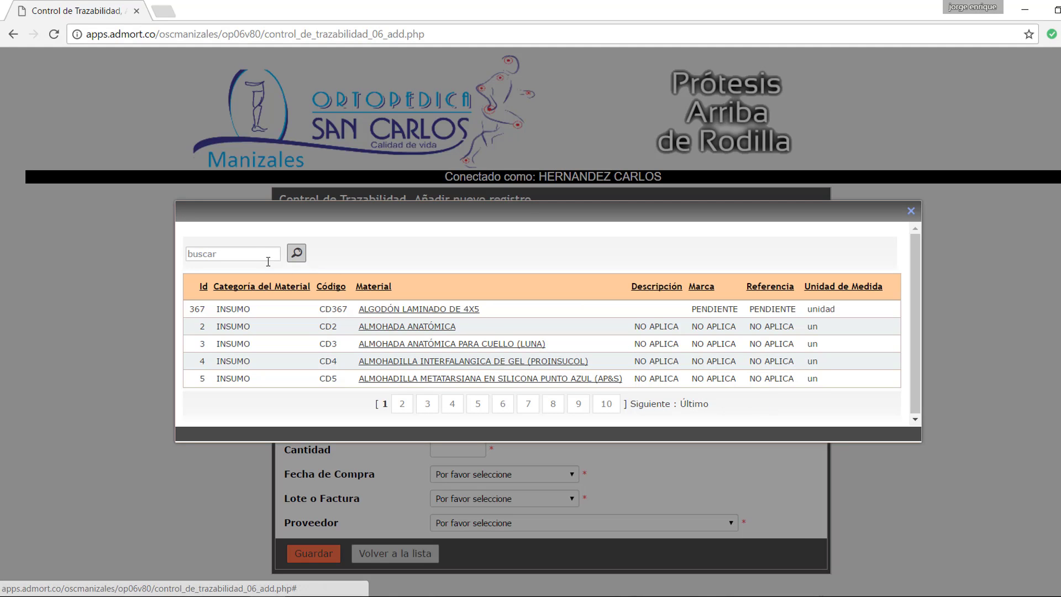
pyautogui.click(254, 255)
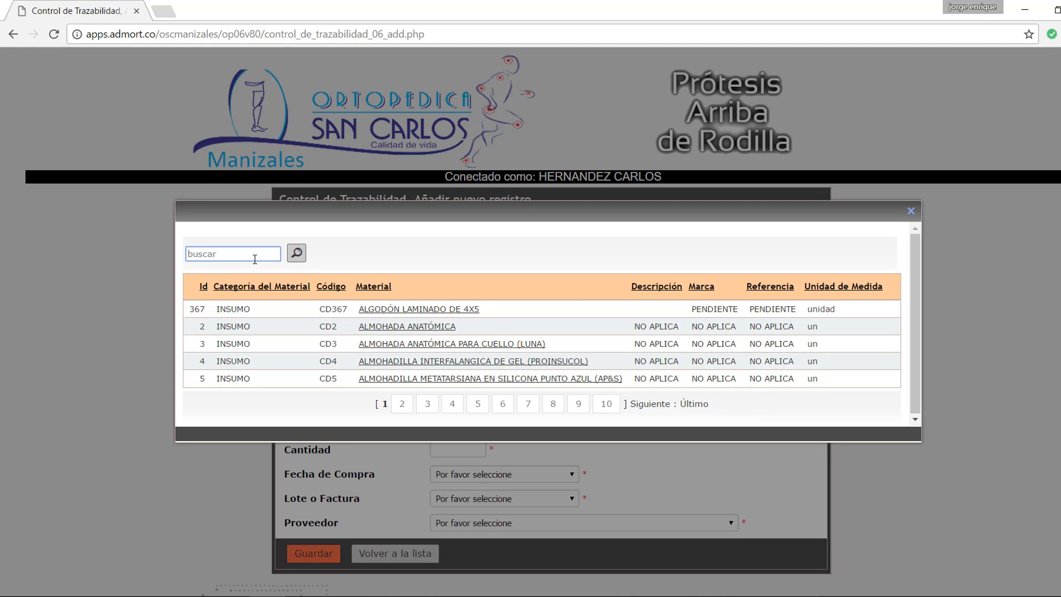
pyautogui.write('yeso')
pyautogui.click(298, 254)
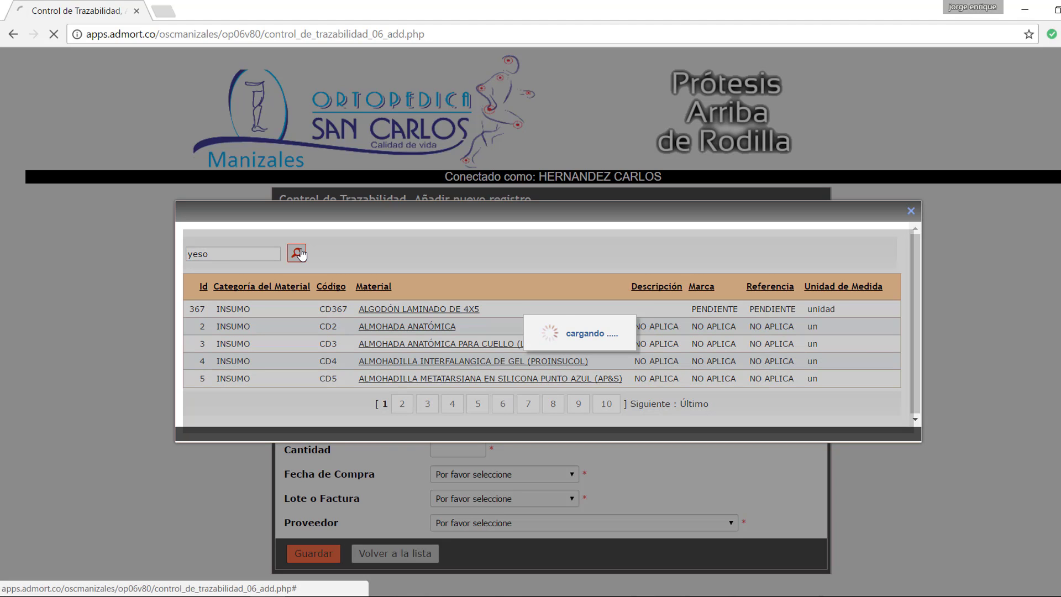
pyautogui.click(403, 311)
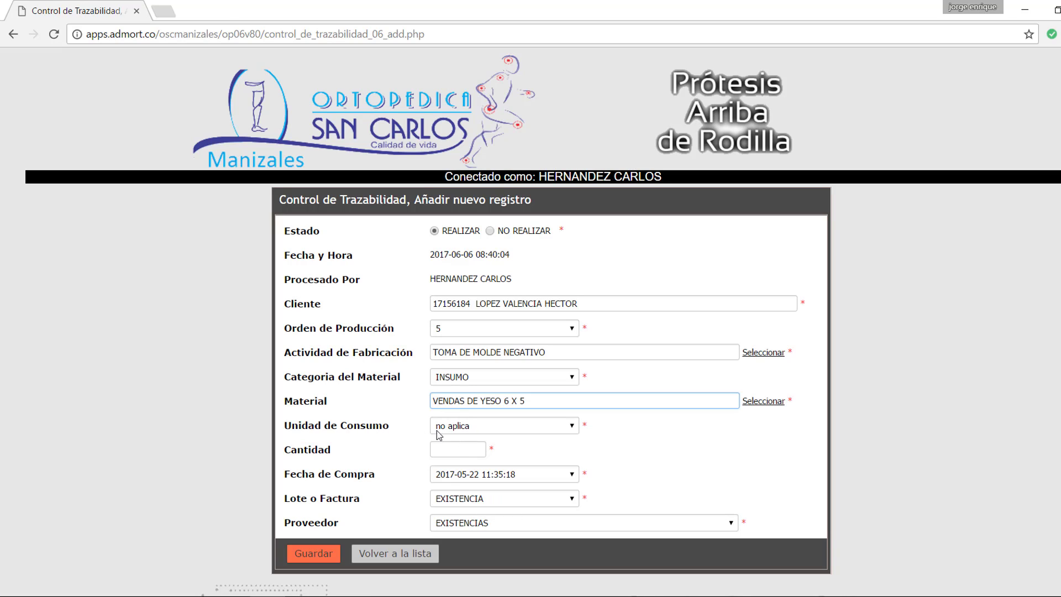
# - Set the Unidad de Consumo to unidad and the Cantidad to 5
pyautogui.click(457, 432)
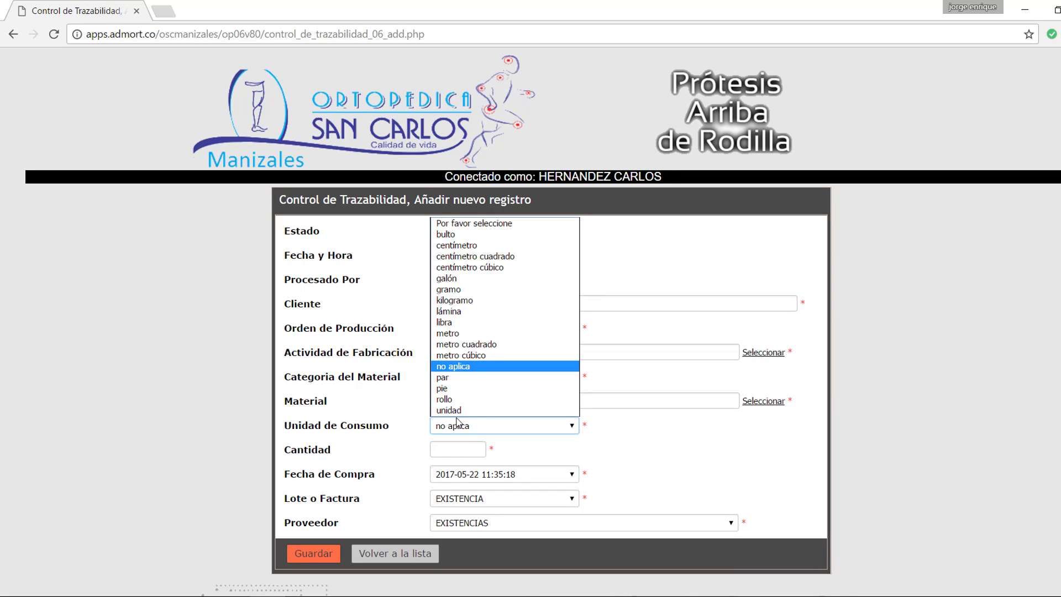
pyautogui.click(448, 410)
pyautogui.click(451, 442)
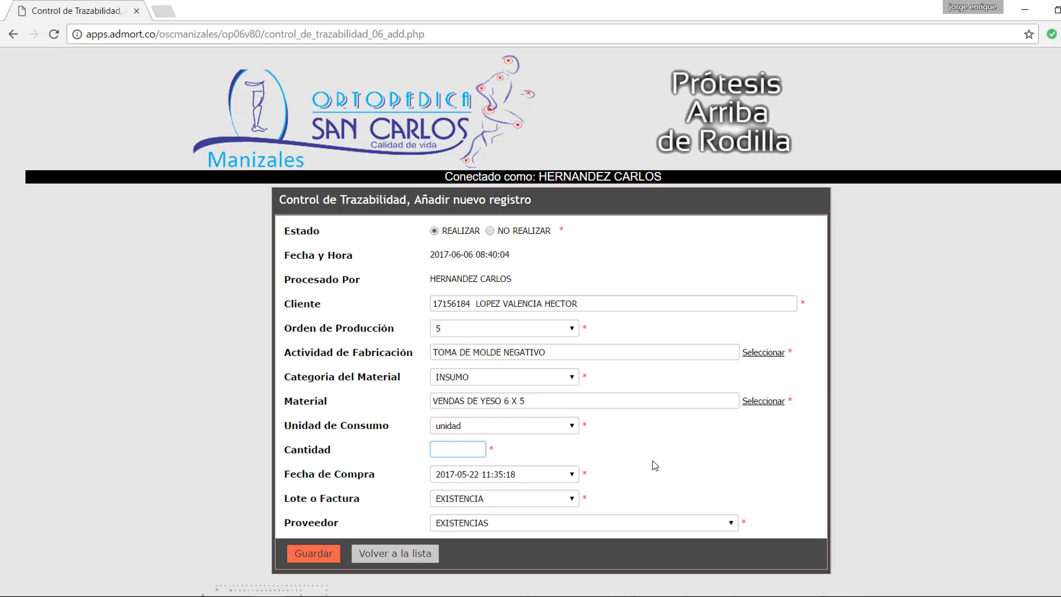
pyautogui.write('5')
pyautogui.click(635, 460)
pyautogui.click(574, 478)
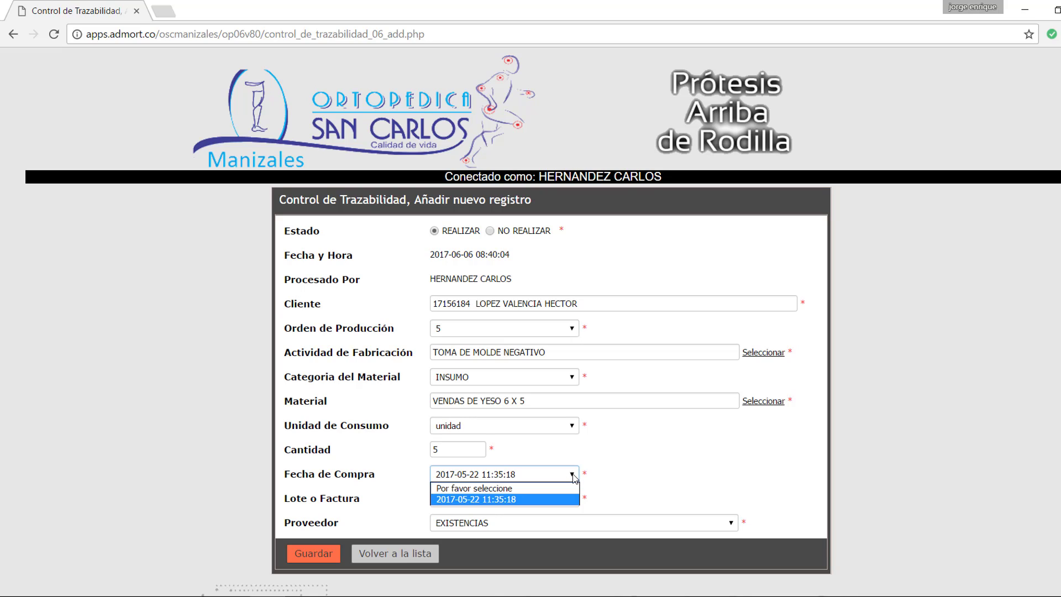
pyautogui.click(574, 477)
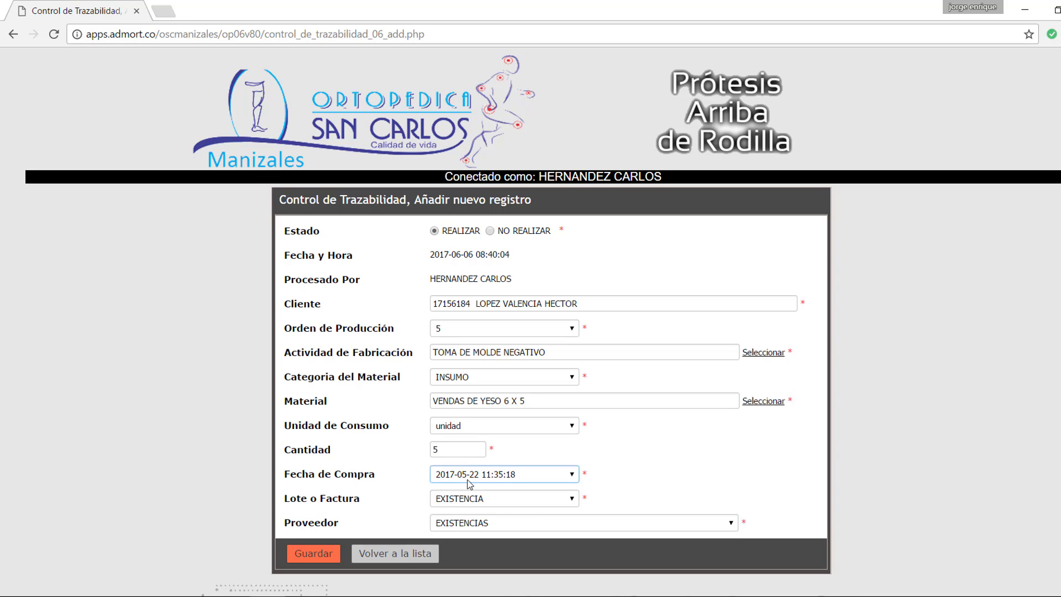
pyautogui.click(572, 478)
pyautogui.click(545, 484)
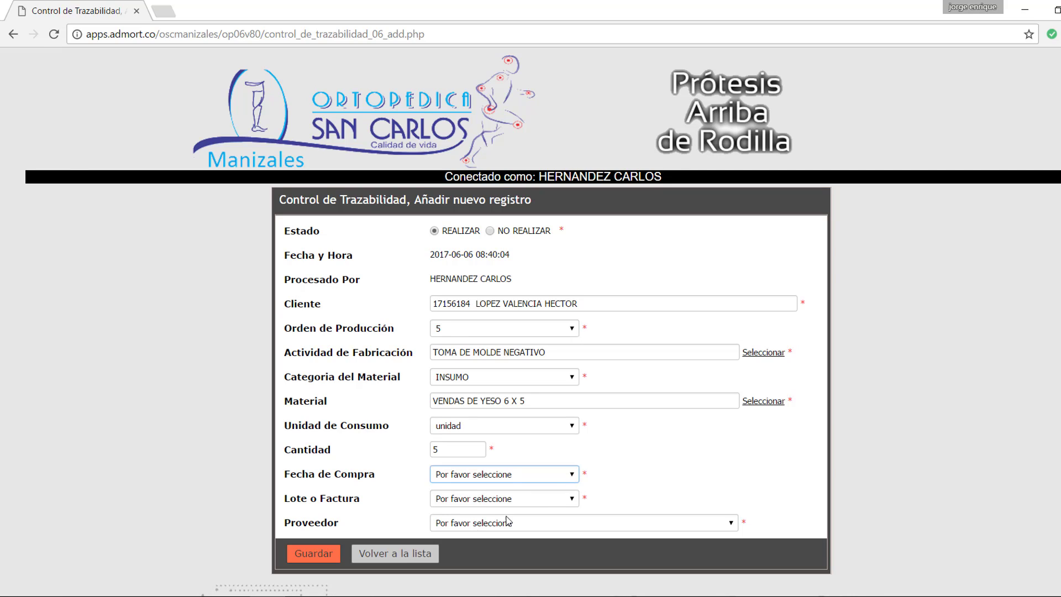
pyautogui.click(573, 474)
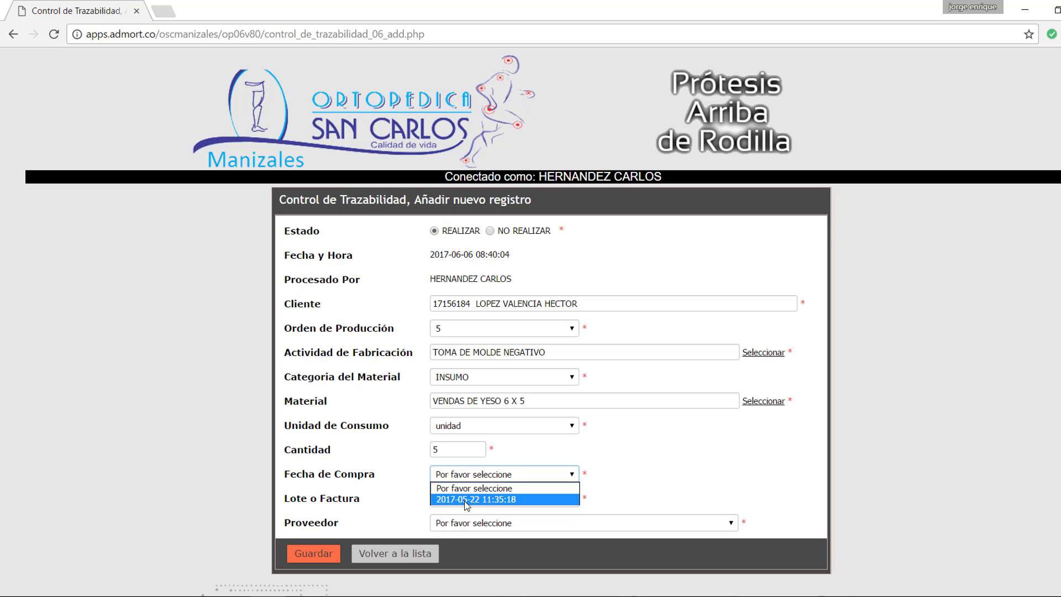
pyautogui.click(497, 501)
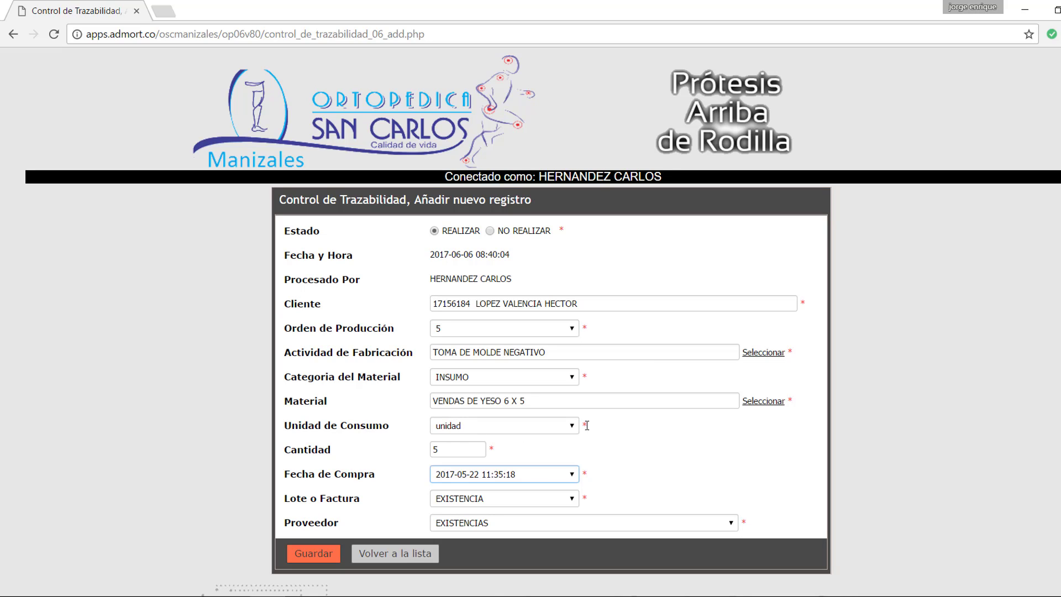
# - Switch to CONTROL DE FABRICACIÓN CON MATERIALES.pdf in Acrobat Reader to consult the activity table on page 3
pyautogui.moveTo(376, 595)
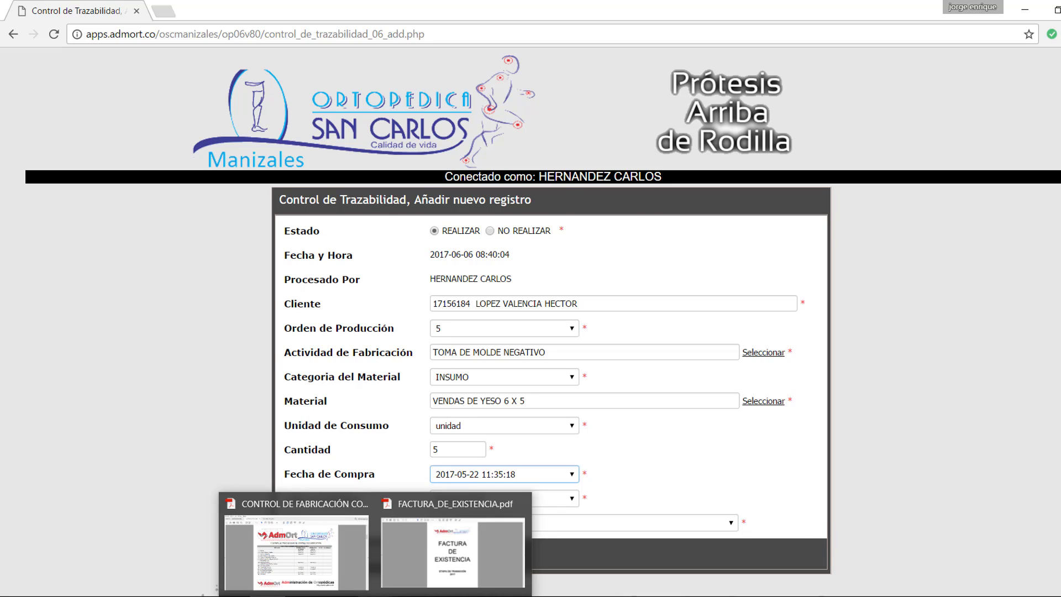
pyautogui.click(322, 571)
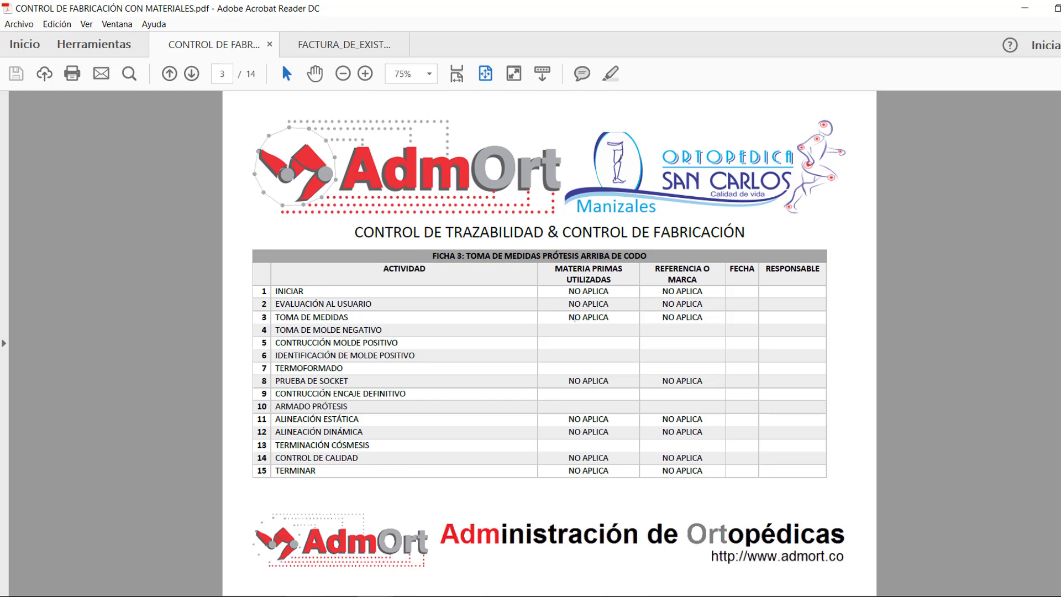
# - Switch back to the browser and leave the Control de Trazabilidad entry without saving, returning to its list
pyautogui.click(268, 595)
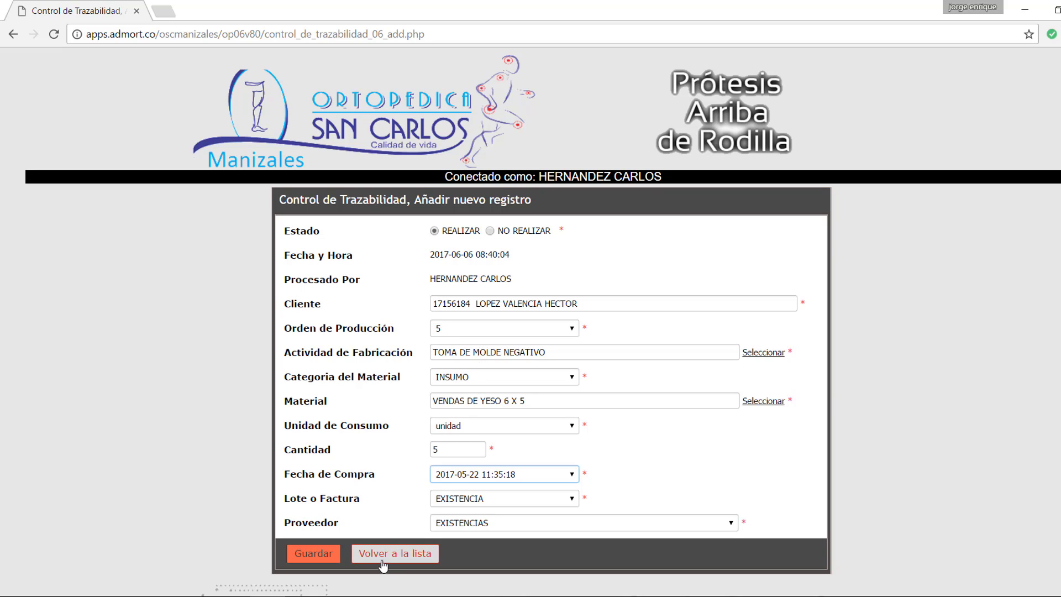
pyautogui.click(415, 555)
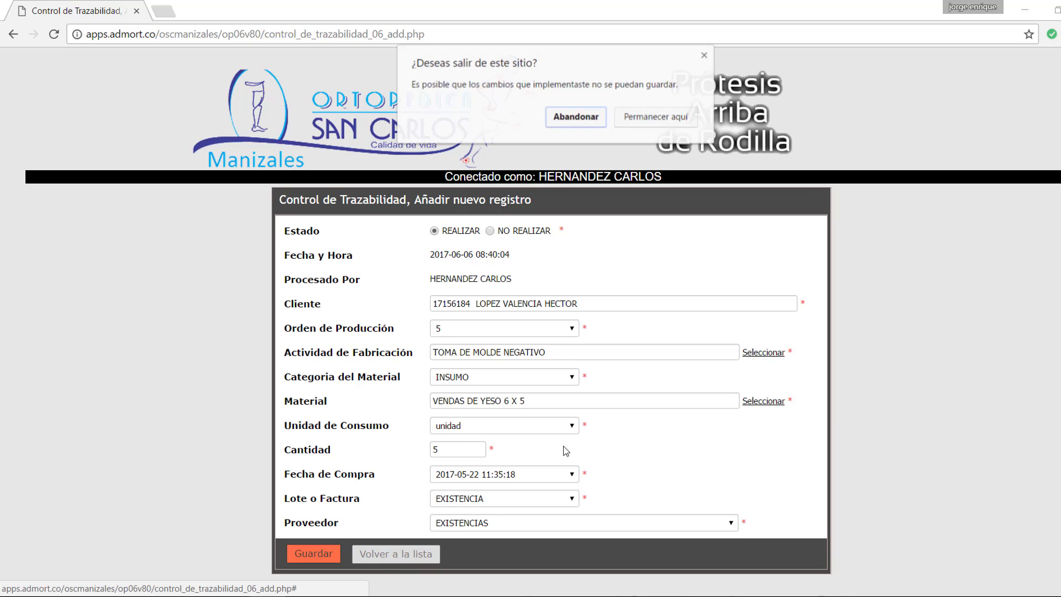
pyautogui.click(570, 119)
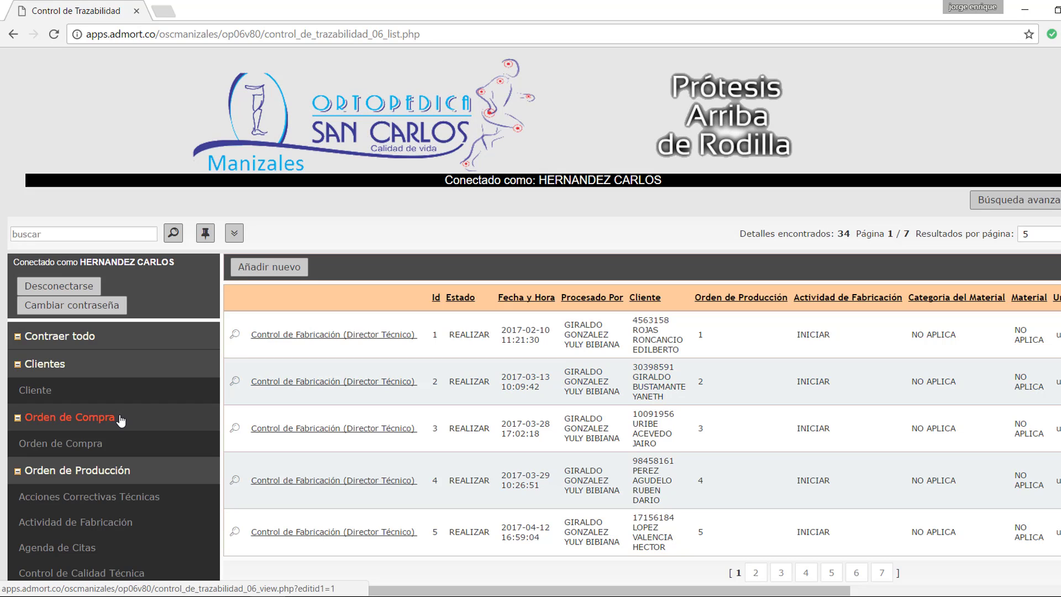
# - Start a new record in the Orden de Compra list
pyautogui.scroll(-1, 118, 420)
pyautogui.click(65, 380)
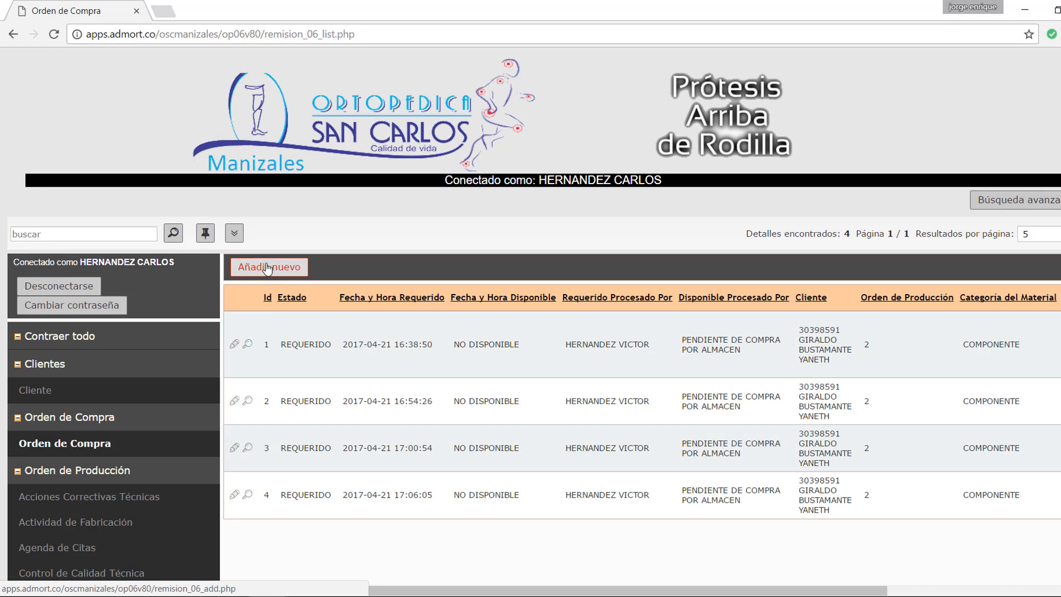
pyautogui.click(270, 267)
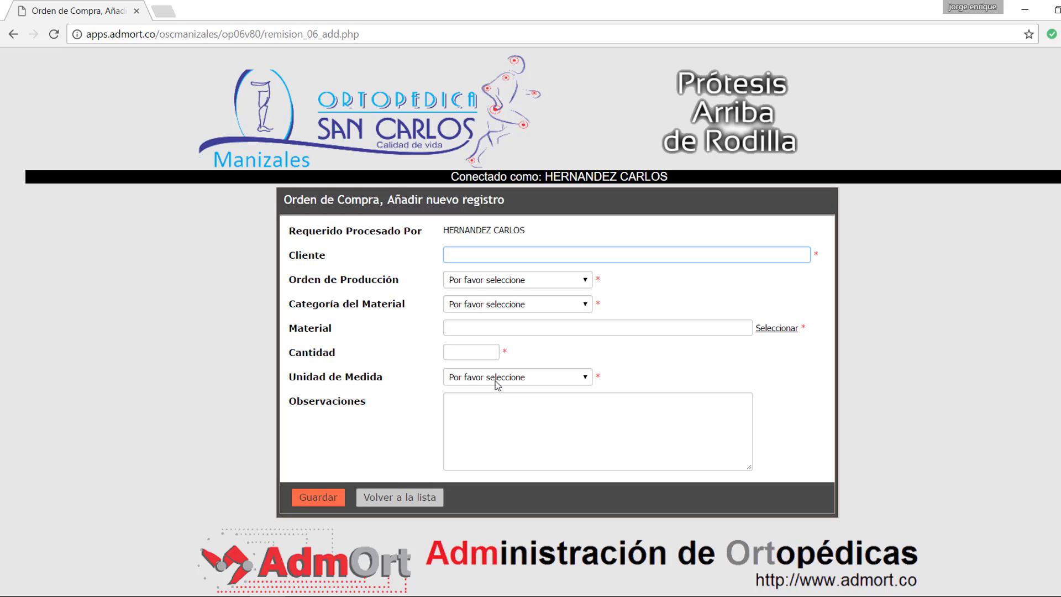
# - Choose the client from the Cliente suggestions and set the Orden de Producción to 5
pyautogui.write('17')
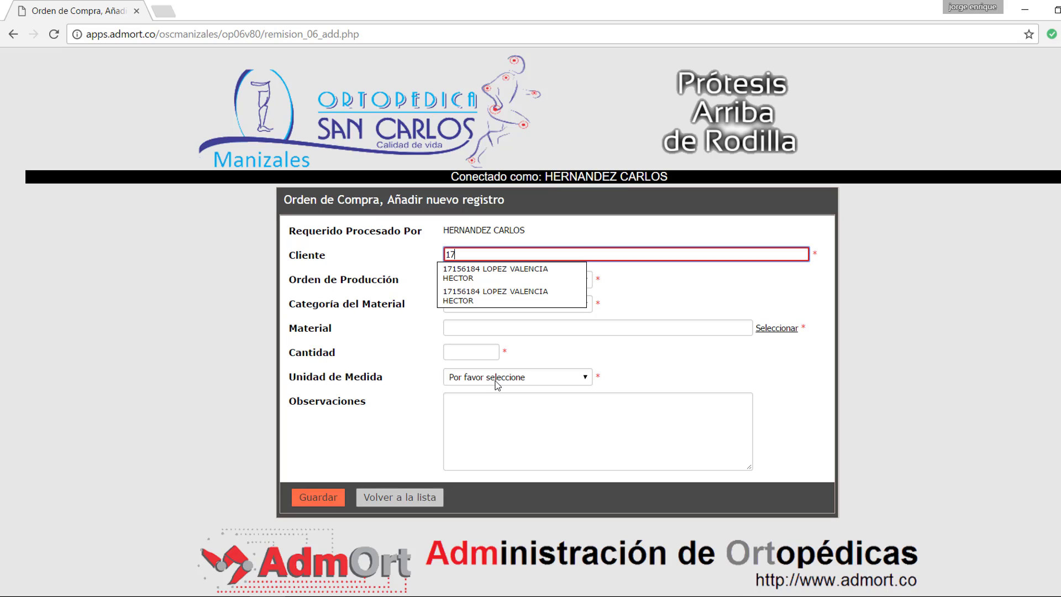
pyautogui.press('Down')
pyautogui.press('Down')
pyautogui.press('Tab')
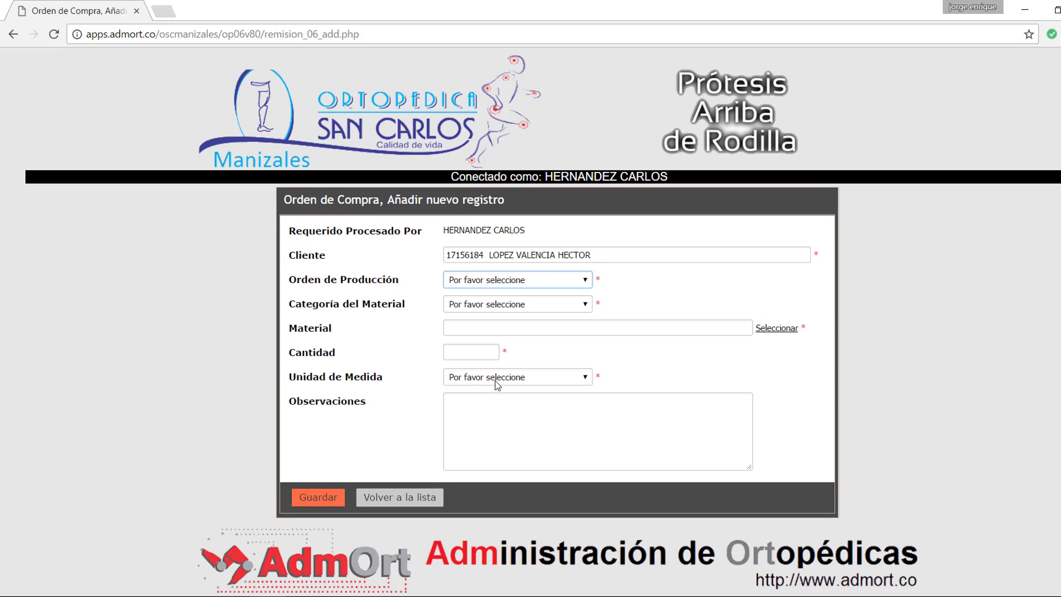
pyautogui.click(579, 283)
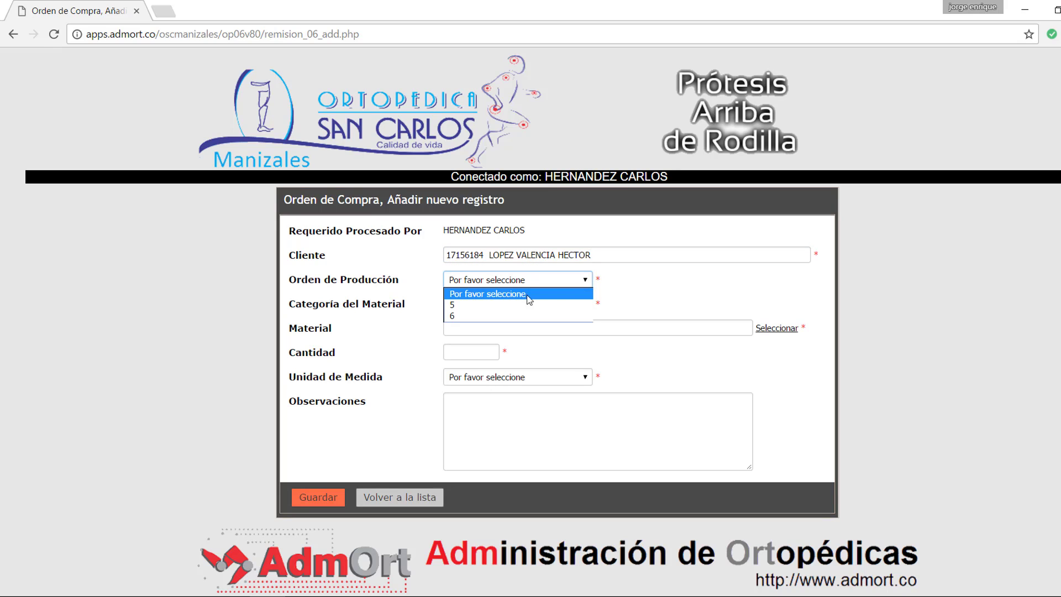
pyautogui.click(475, 305)
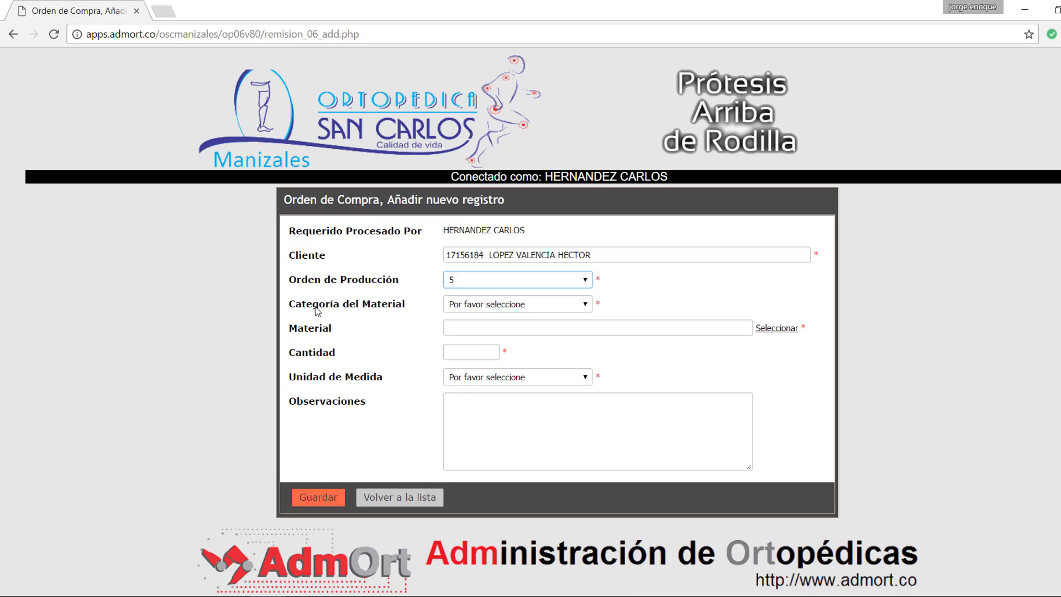
# - Set the Categoría del Material to COMPONENTE, search the materials for "rodill" and select RODILLA MONOCENTRICA MECANICA
pyautogui.click(484, 310)
pyautogui.click(473, 329)
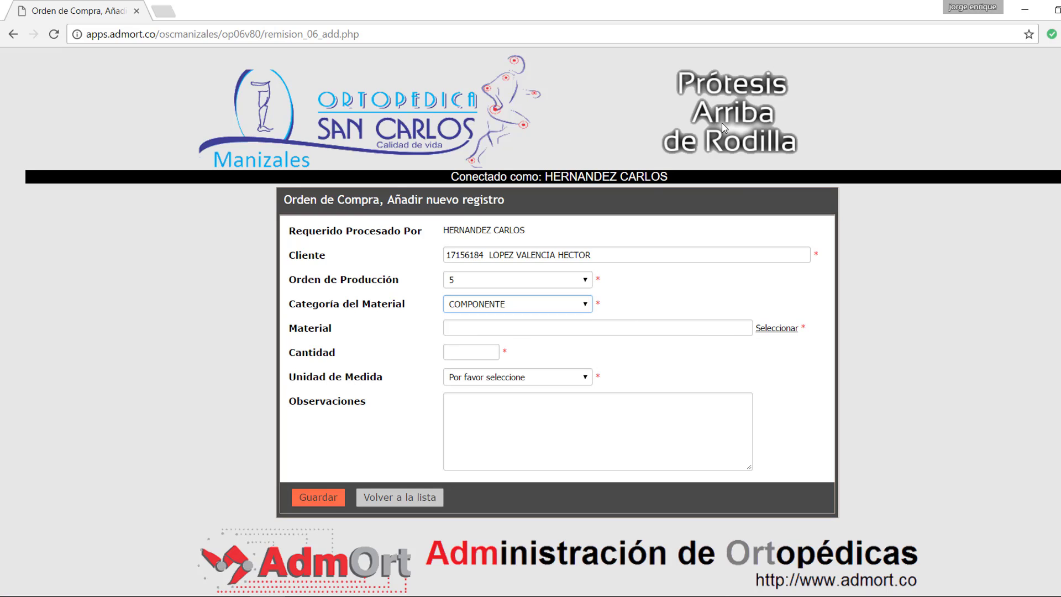
pyautogui.click(777, 328)
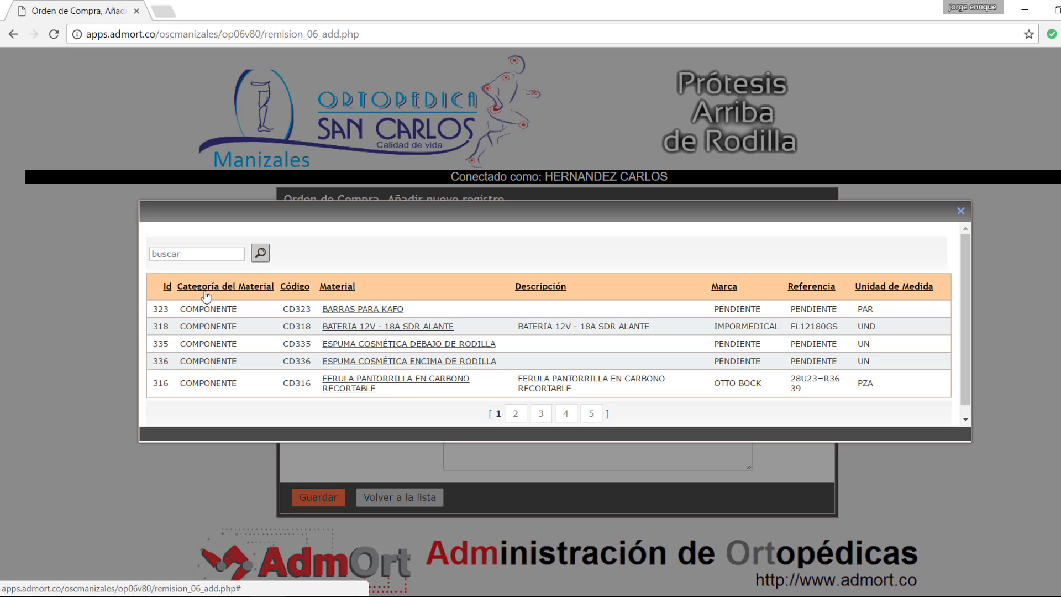
pyautogui.click(183, 252)
pyautogui.write('rodill')
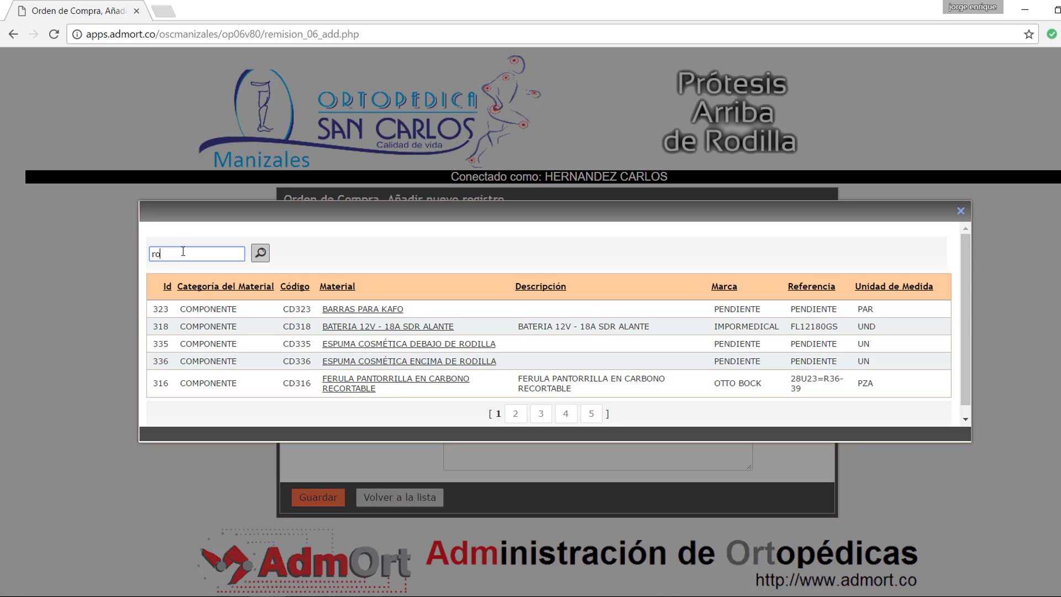
pyautogui.click(260, 254)
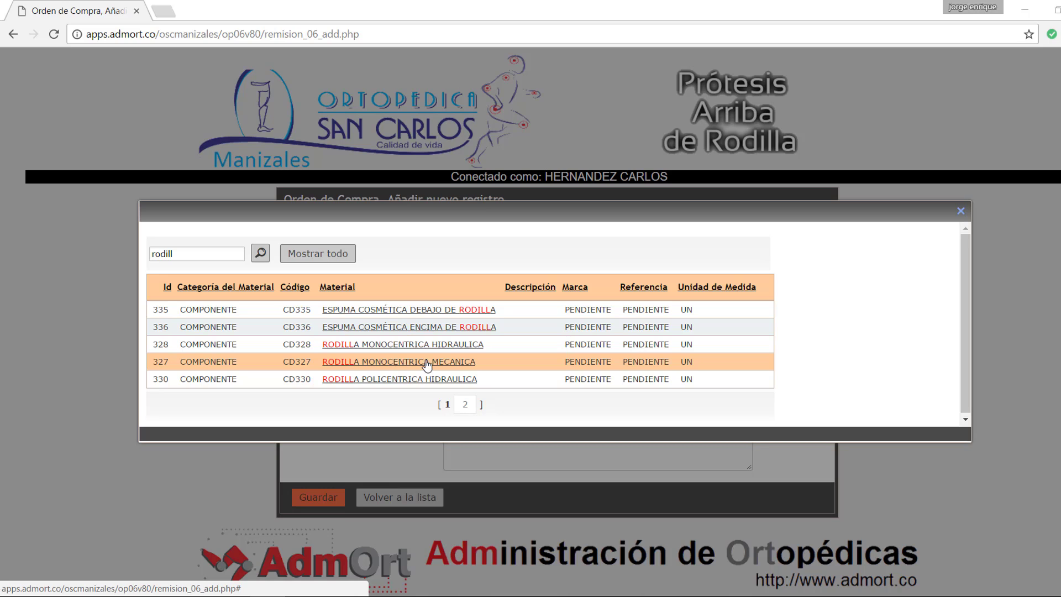
pyautogui.click(410, 362)
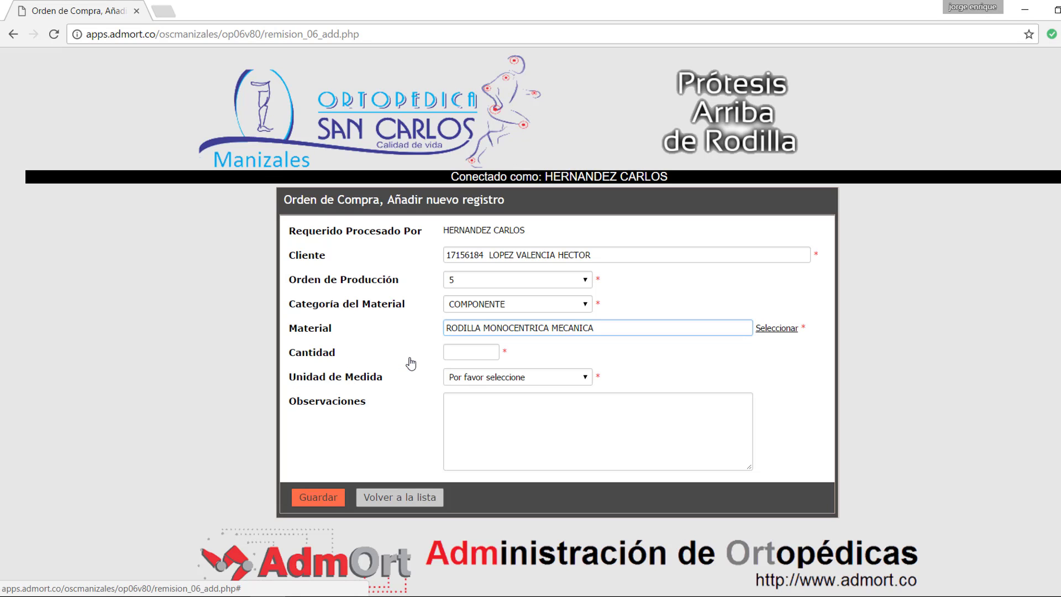
# - Set the Cantidad to 1 and the Unidad de Medida to unidad
pyautogui.click(462, 354)
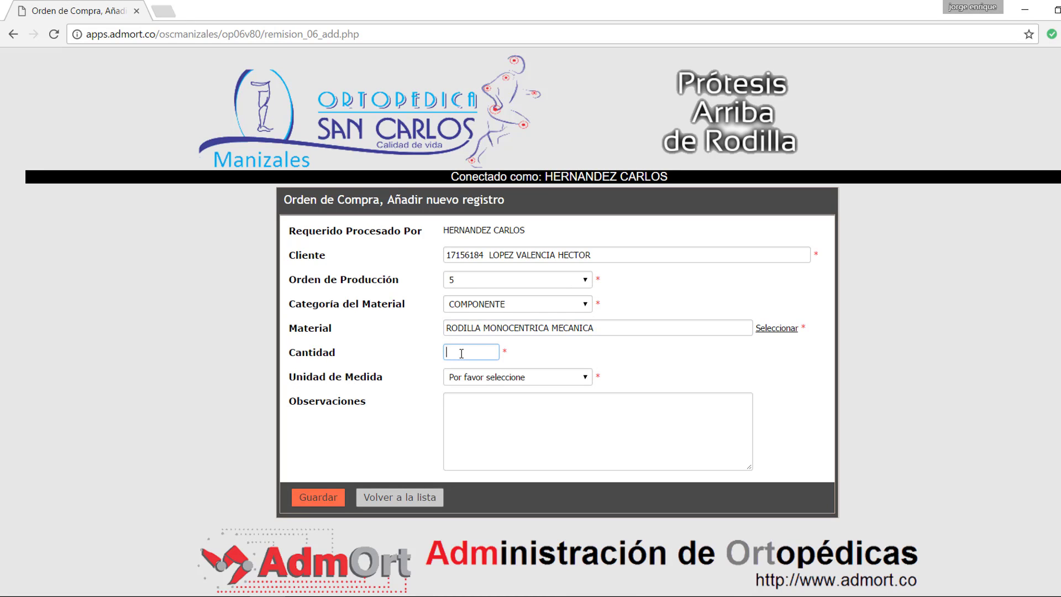
pyautogui.write('1')
pyautogui.click(533, 376)
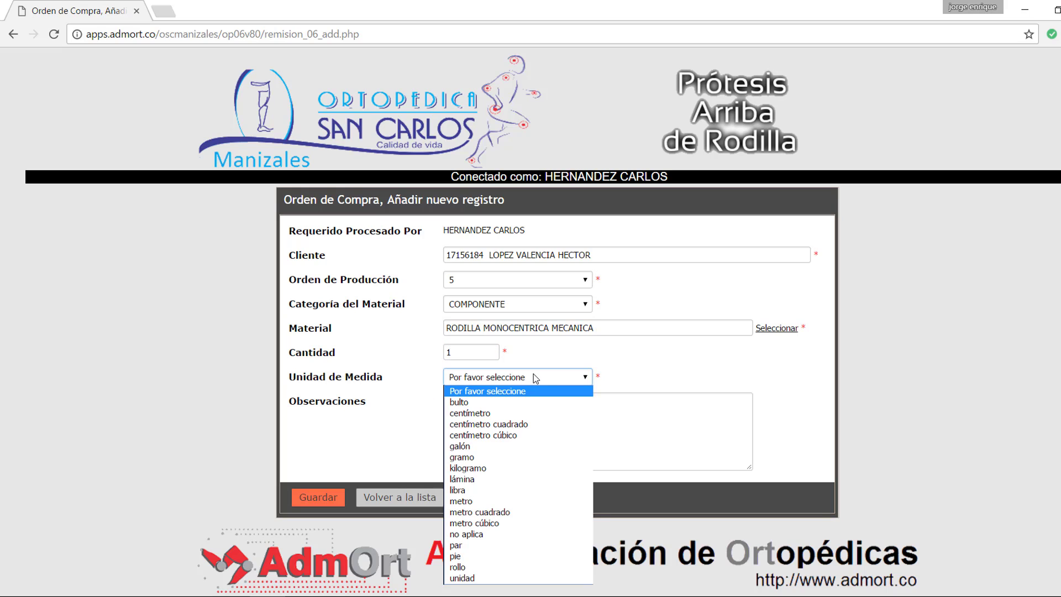
pyautogui.press('u')
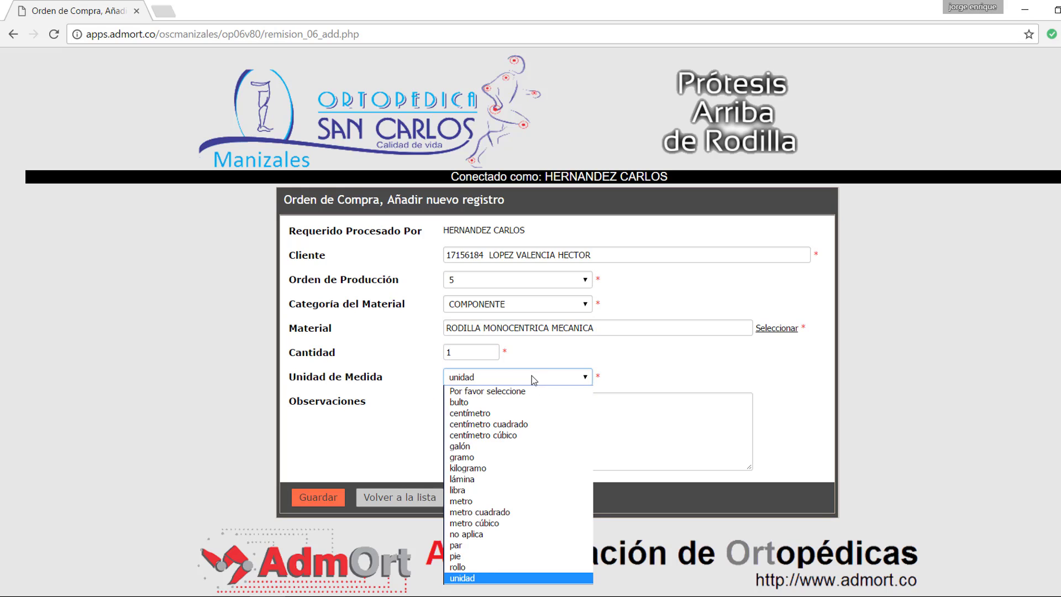
pyautogui.click(463, 579)
pyautogui.click(474, 415)
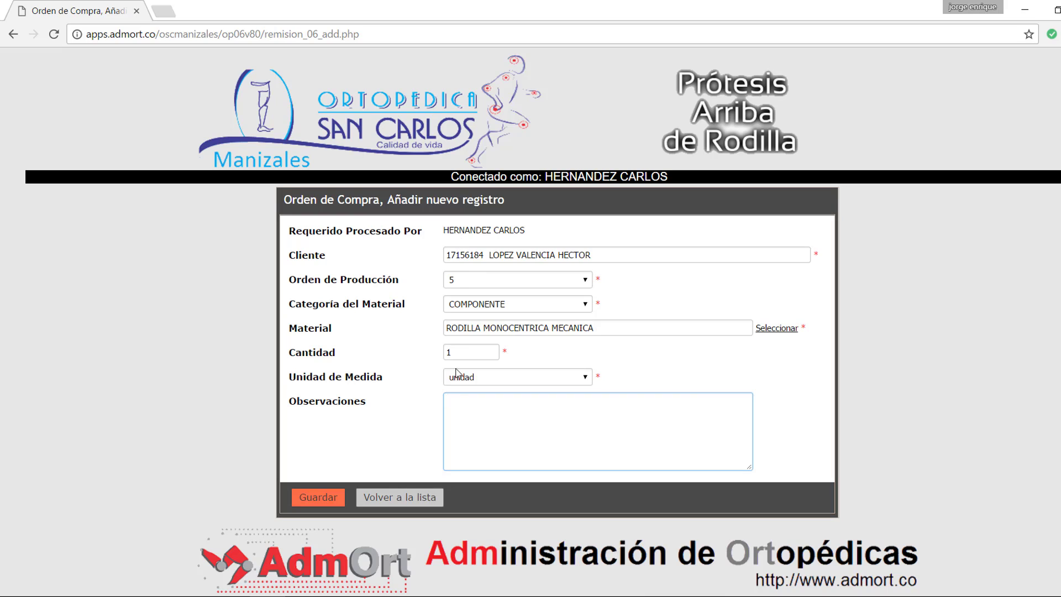
# - Check the required-field asterisks beside Cliente, Orden de Producción, Categoría del Material and Material against the optional Observaciones field
pyautogui.doubleClick(812, 255)
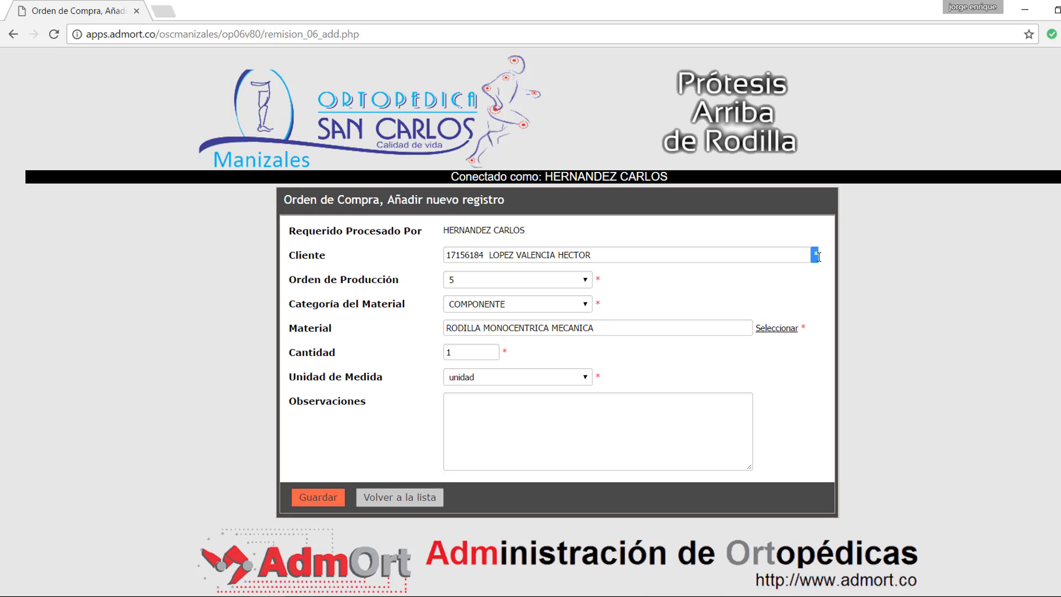
pyautogui.doubleClick(598, 279)
pyautogui.doubleClick(598, 303)
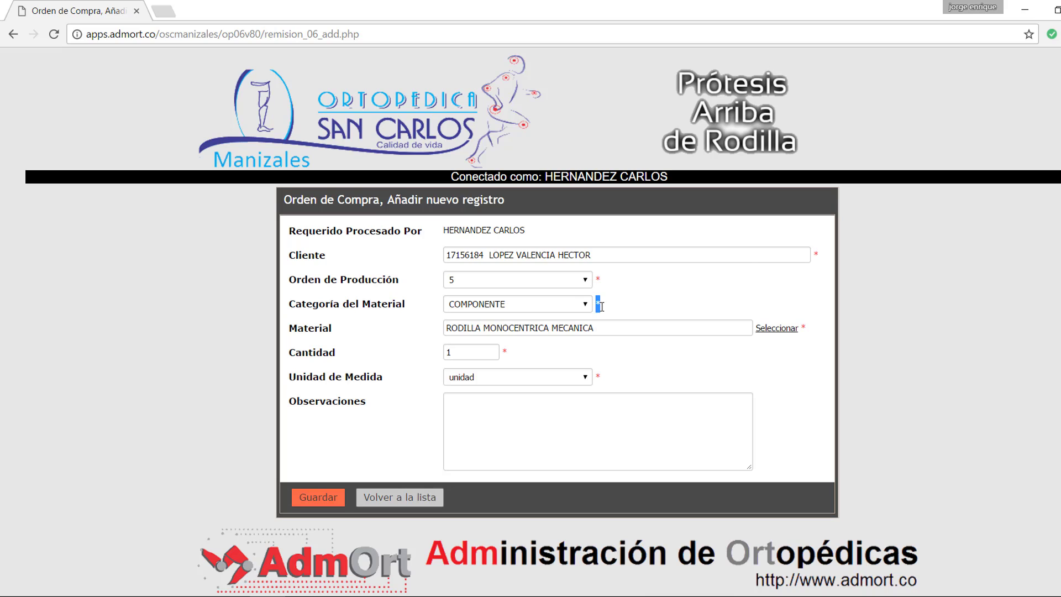
pyautogui.doubleClick(804, 327)
pyautogui.click(774, 438)
pyautogui.click(453, 411)
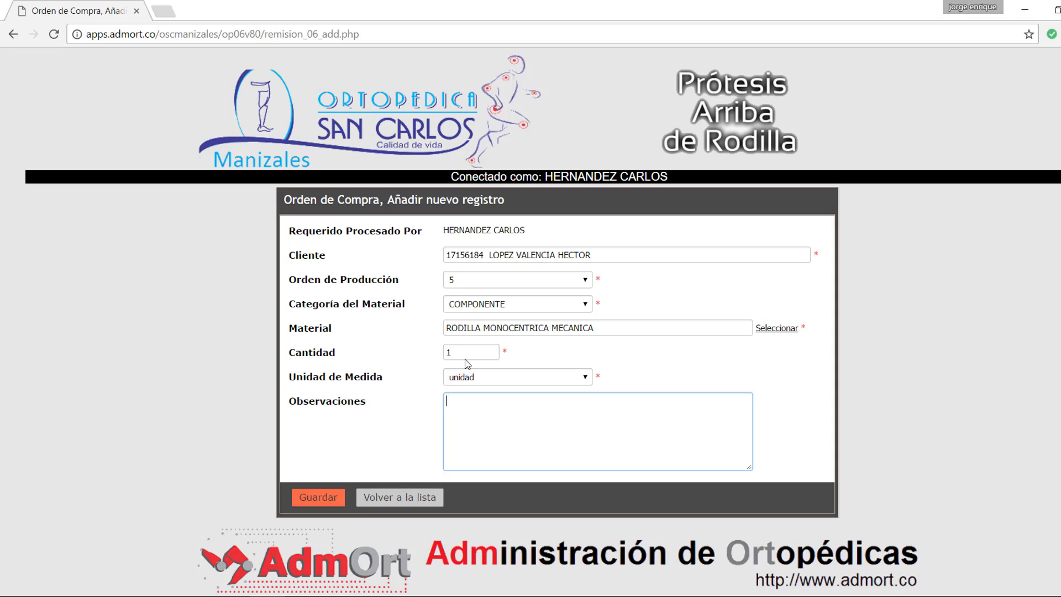
# - Leave the new purchase order without saving and return to the Orden de Compra list
pyautogui.click(381, 500)
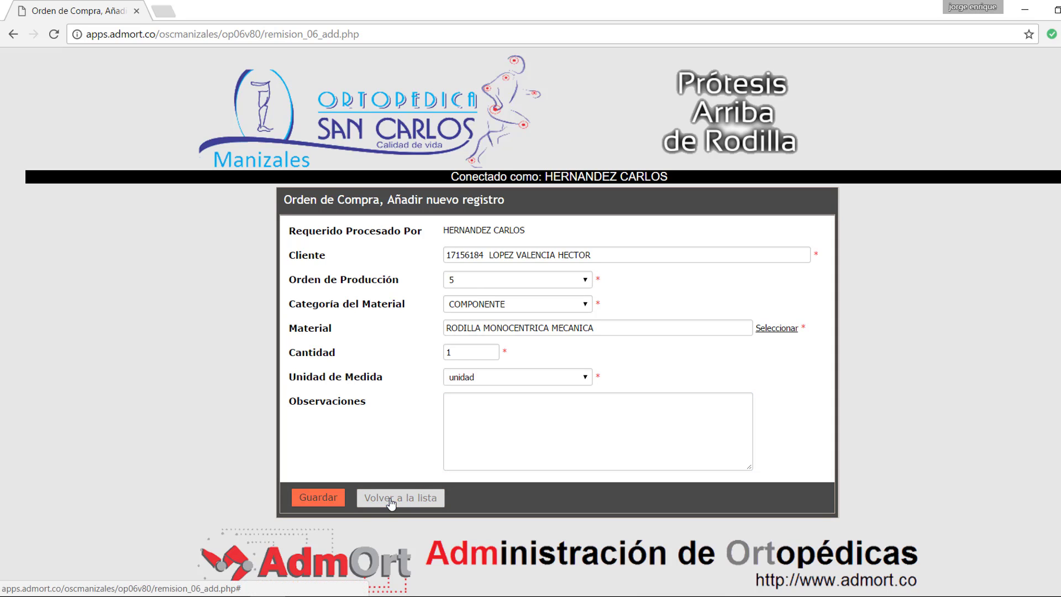
pyautogui.click(568, 123)
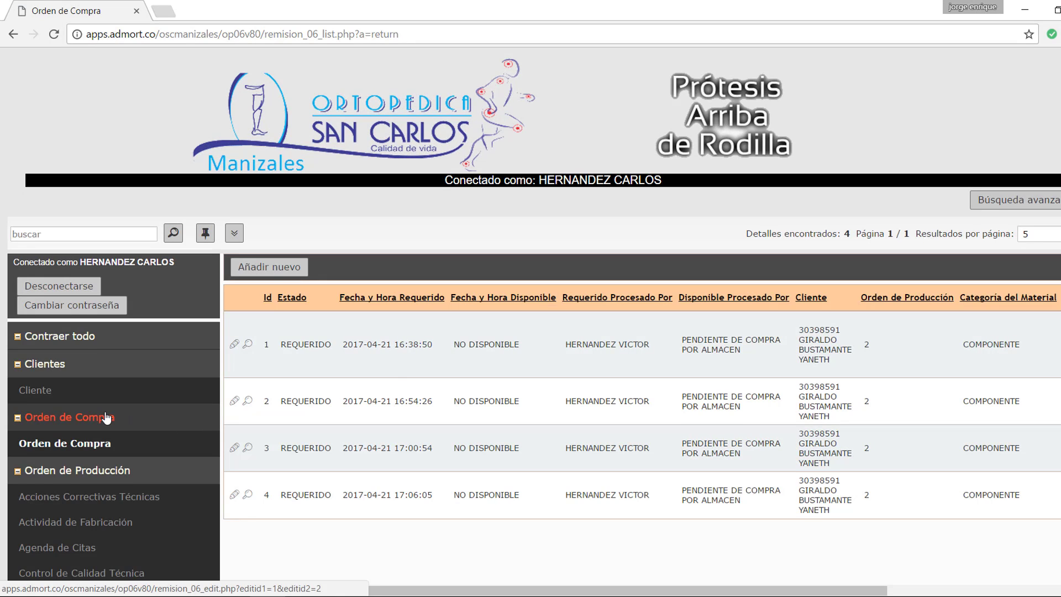
pyautogui.scroll(-4, 107, 419)
pyautogui.scroll(4, 462, 364)
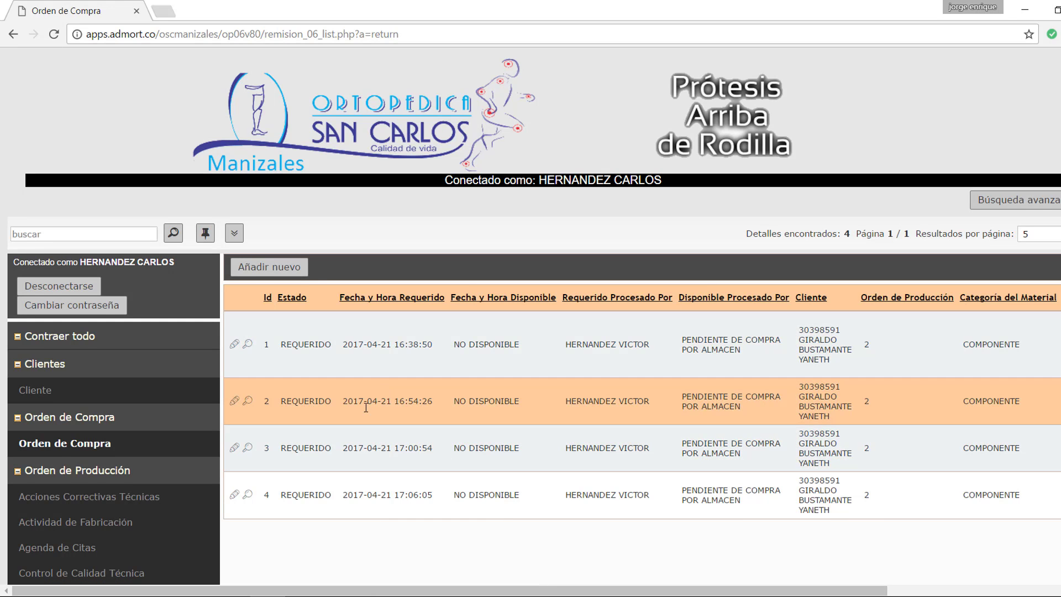
pyautogui.scroll(-4, 366, 408)
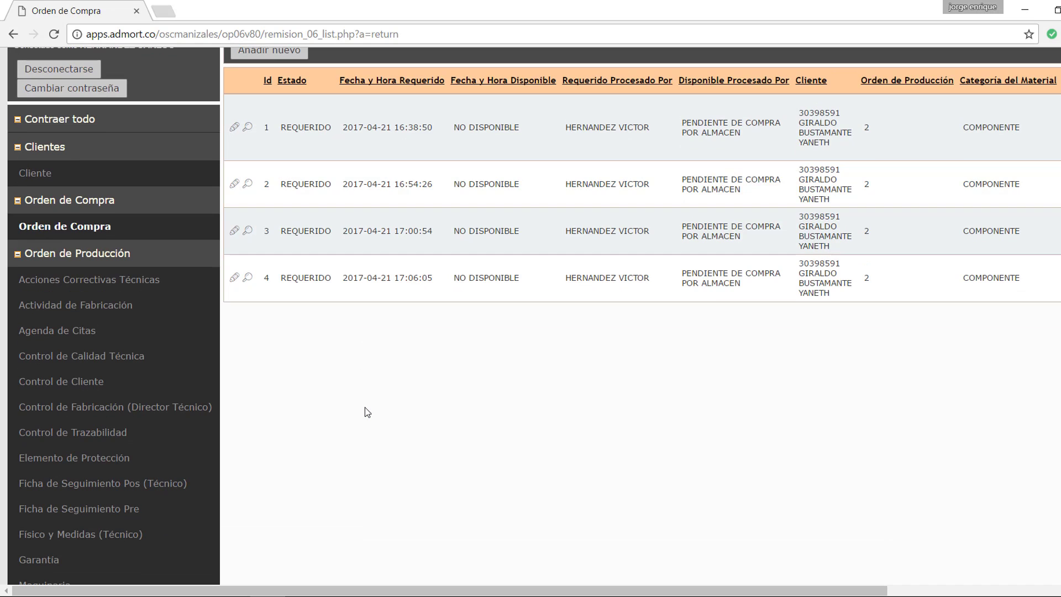
pyautogui.scroll(4, 366, 411)
pyautogui.scroll(-3, 366, 412)
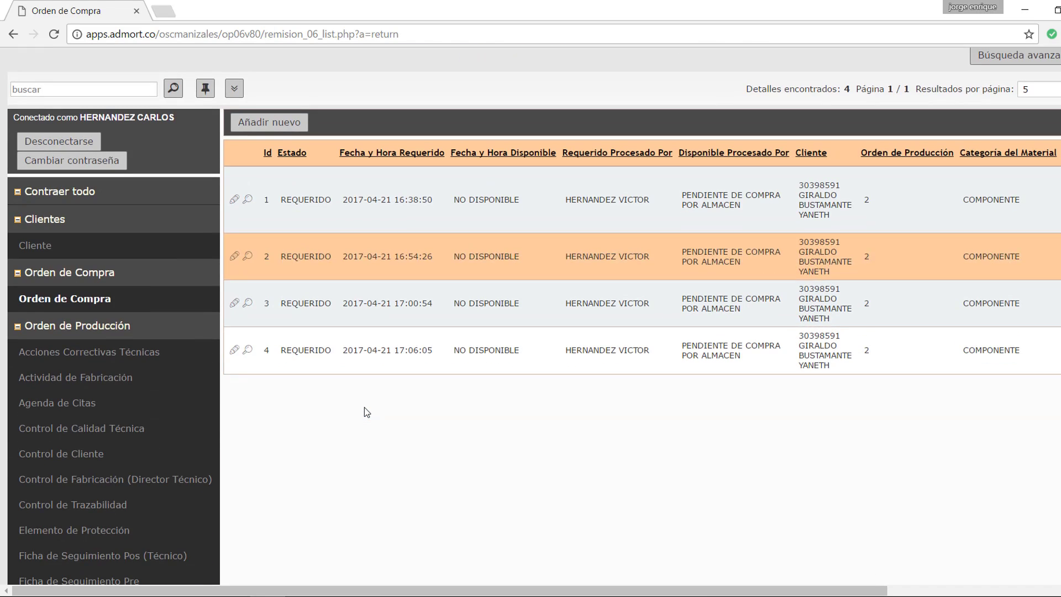
pyautogui.scroll(3, 364, 412)
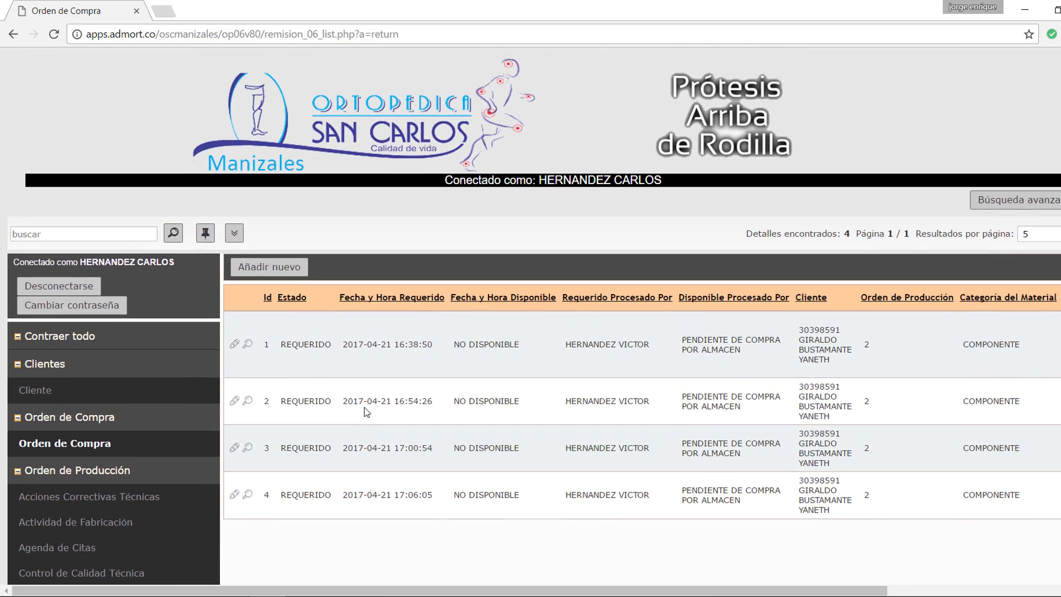
# - Open the Control de Fabricación (Director Técnico) list under Orden de Producción
pyautogui.scroll(-3, 363, 412)
pyautogui.scroll(-1, 364, 412)
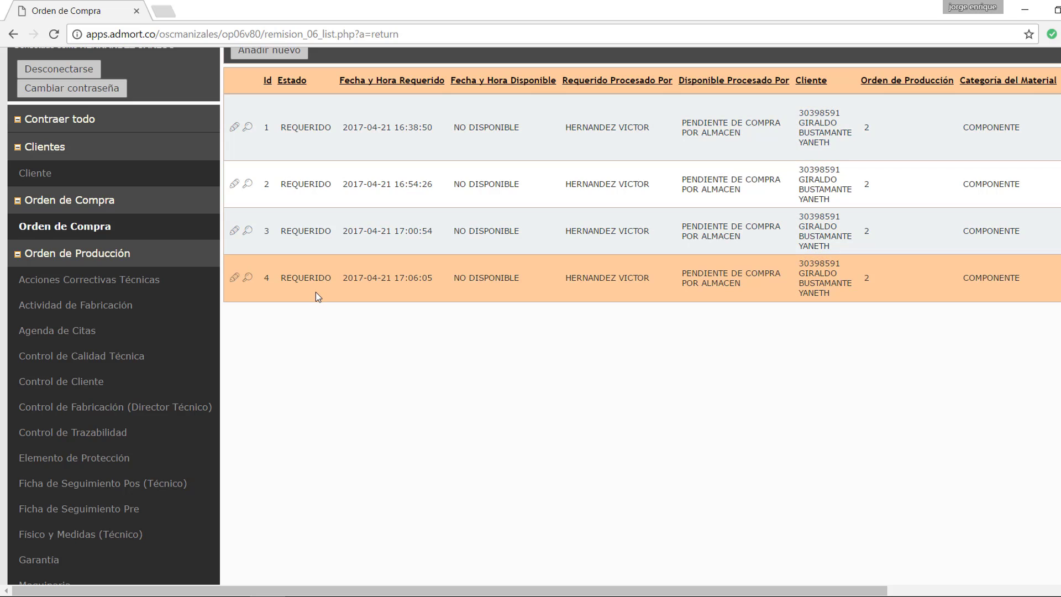
pyautogui.click(83, 410)
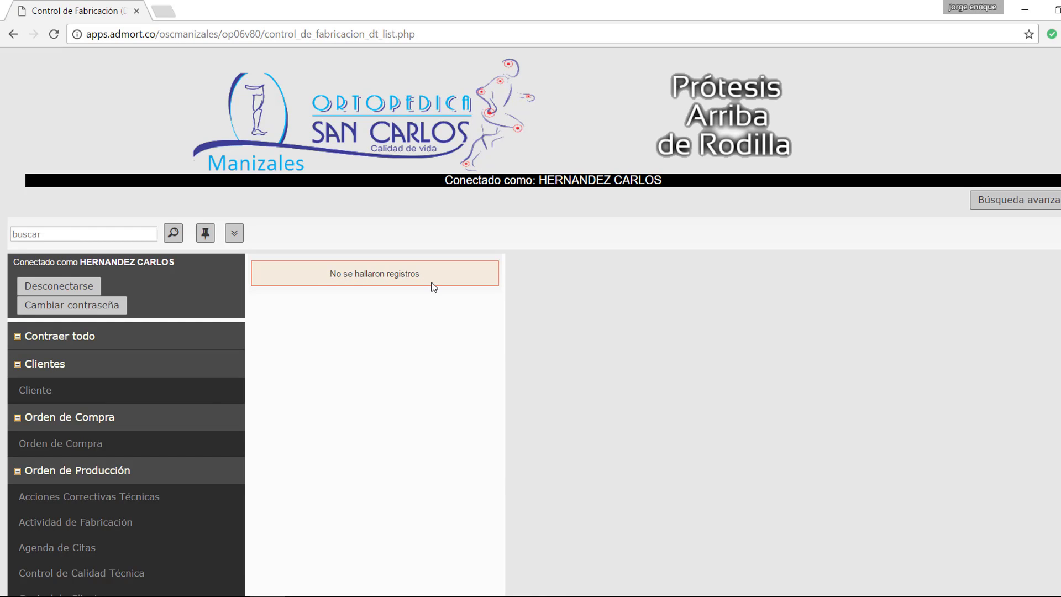
pyautogui.scroll(-4, 200, 395)
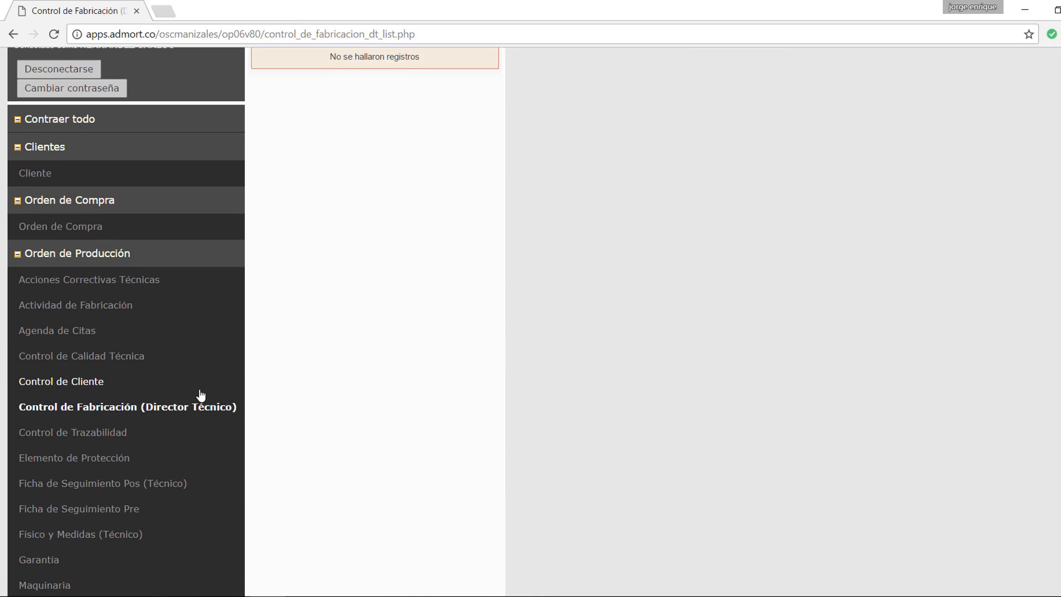
pyautogui.scroll(1, 225, 375)
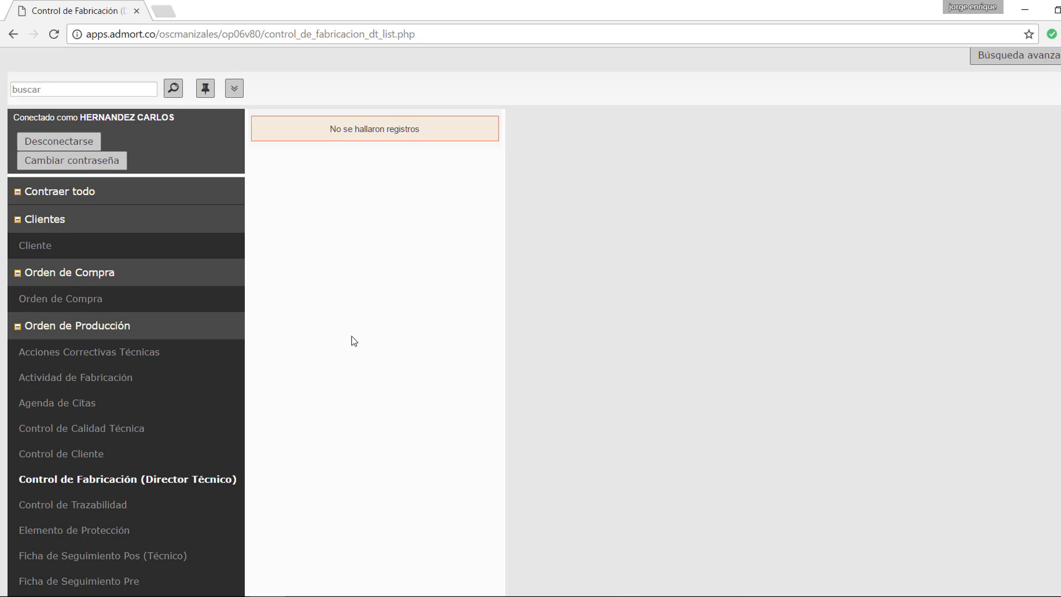
pyautogui.scroll(-4, 353, 338)
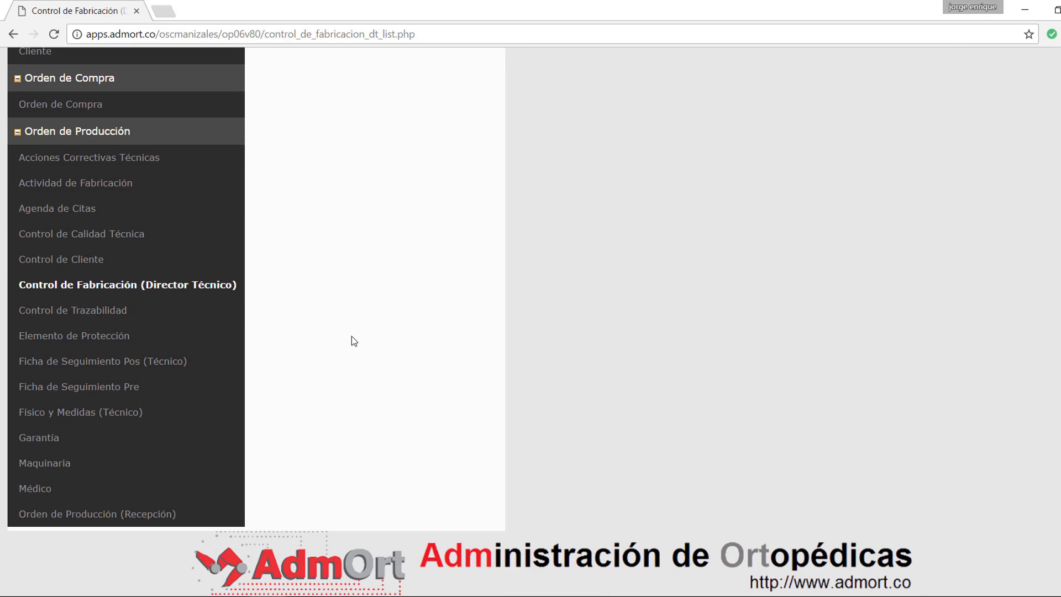
pyautogui.scroll(5, 352, 336)
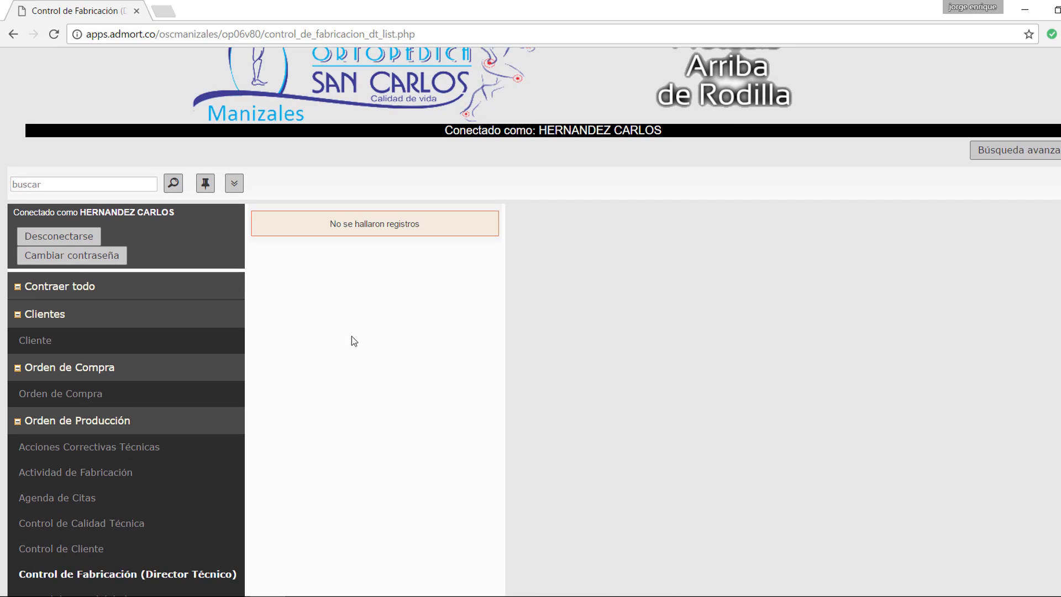
pyautogui.scroll(1, 352, 336)
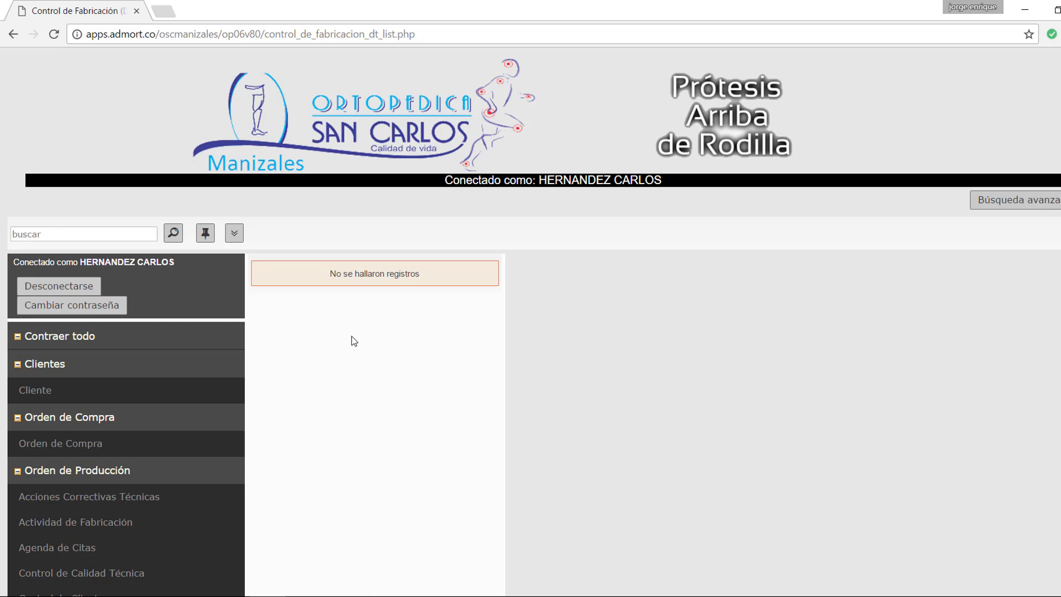
pyautogui.scroll(-6, 352, 337)
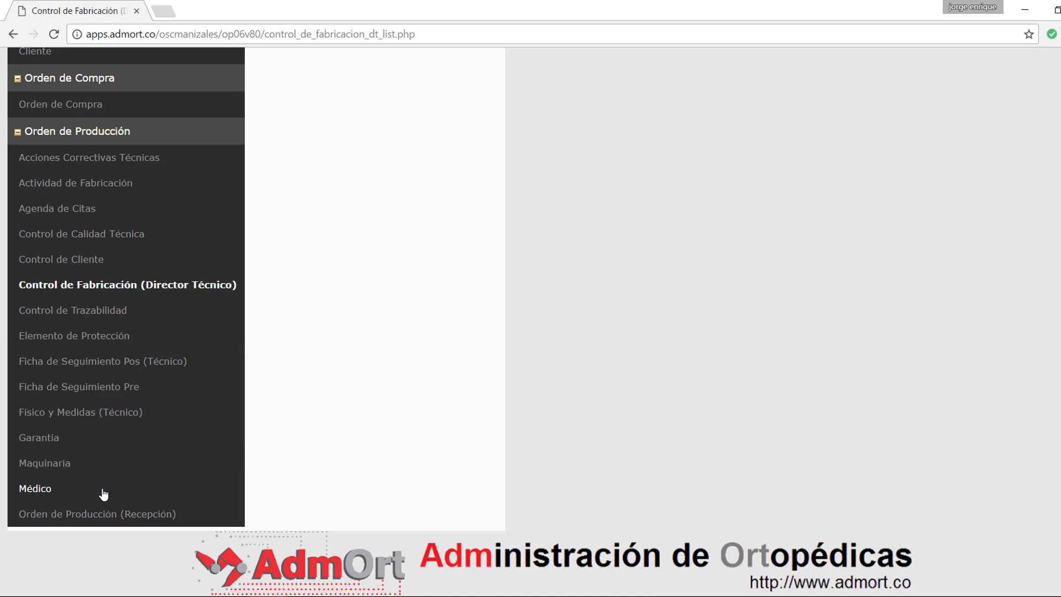
# - Open the Orden de Producción (Recepción) list and examine its Formula Medica, Autorización, Fecha De Vencimiento, Fotocopia del Documento de Identidad and Recibo del Copago columns
pyautogui.click(70, 515)
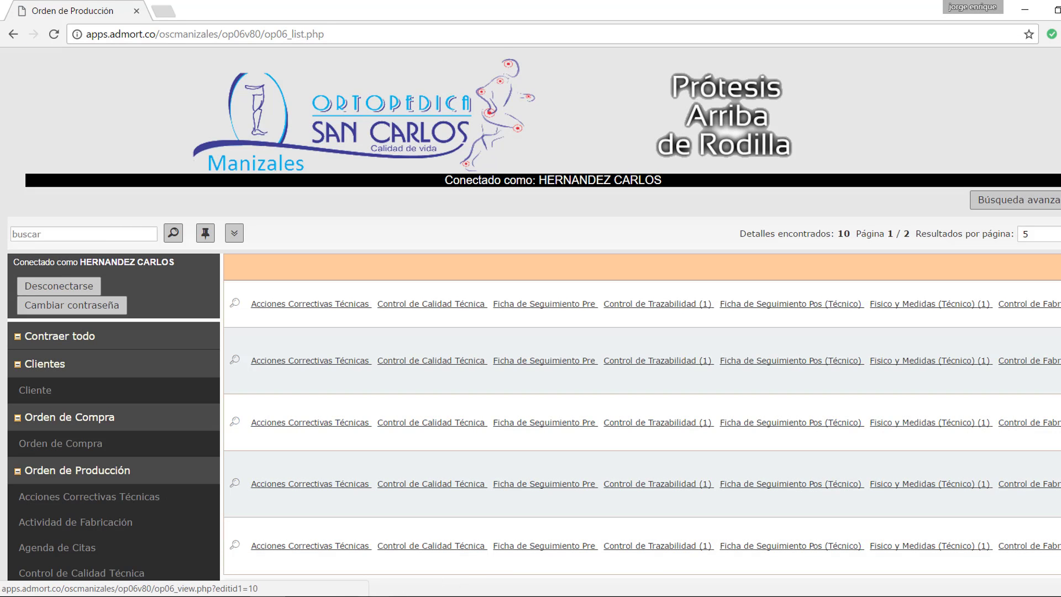
pyautogui.hscroll(20, 530, 426)
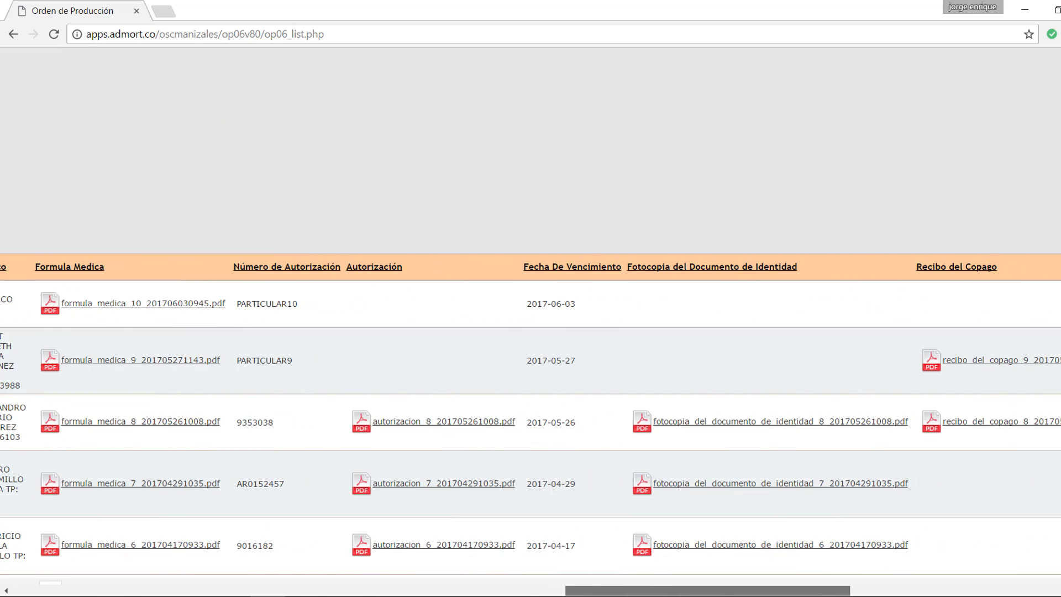
pyautogui.hscroll(-3, 437, 509)
pyautogui.hscroll(3, 437, 509)
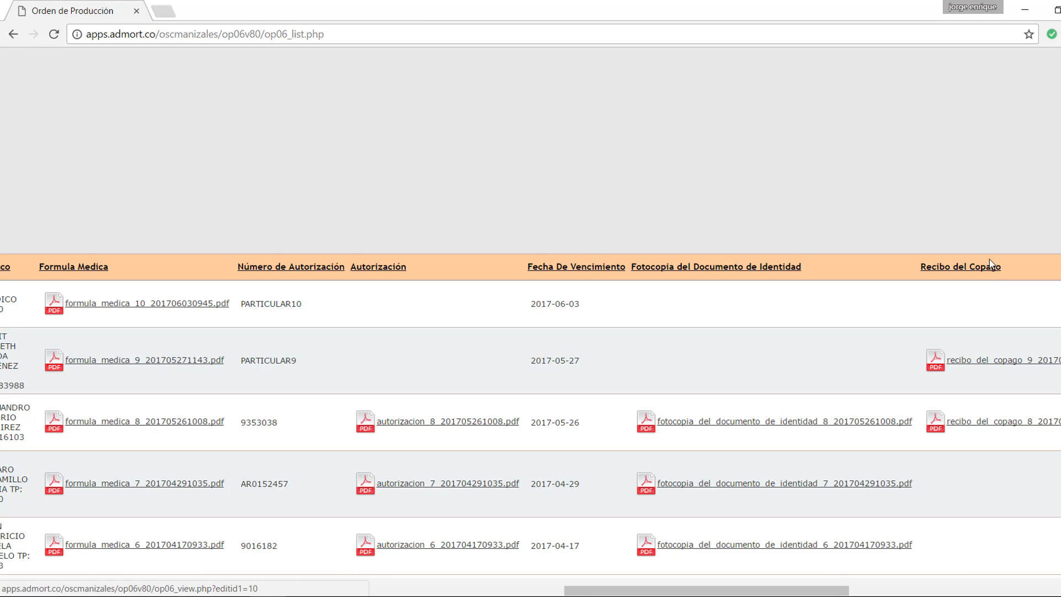
pyautogui.moveTo(668, 592); pyautogui.dragTo(636, 593)
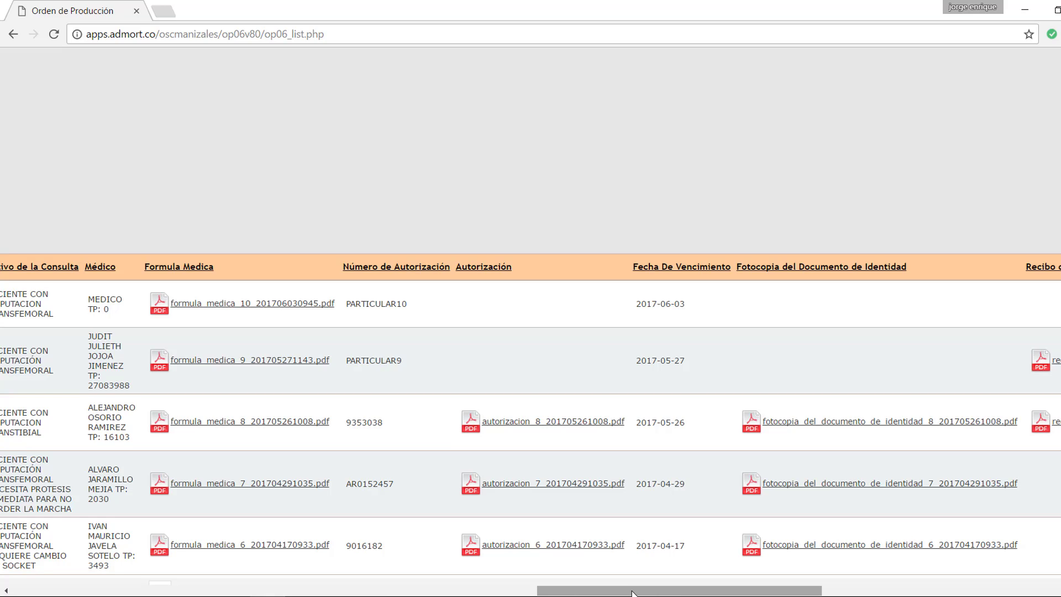
pyautogui.moveTo(633, 593); pyautogui.dragTo(30, 492)
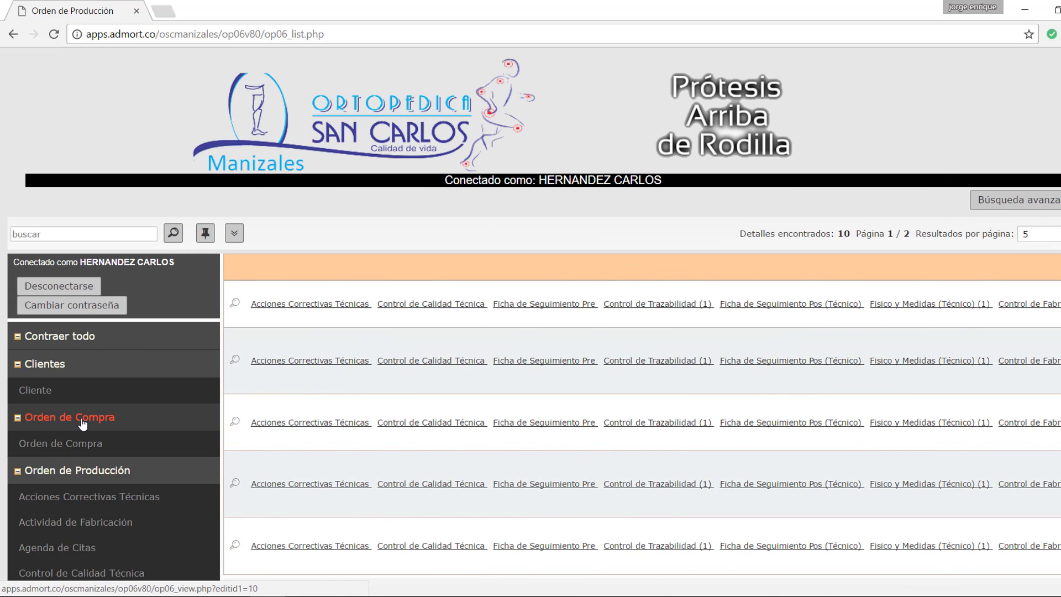
pyautogui.scroll(-7, 83, 423)
pyautogui.scroll(2, 83, 423)
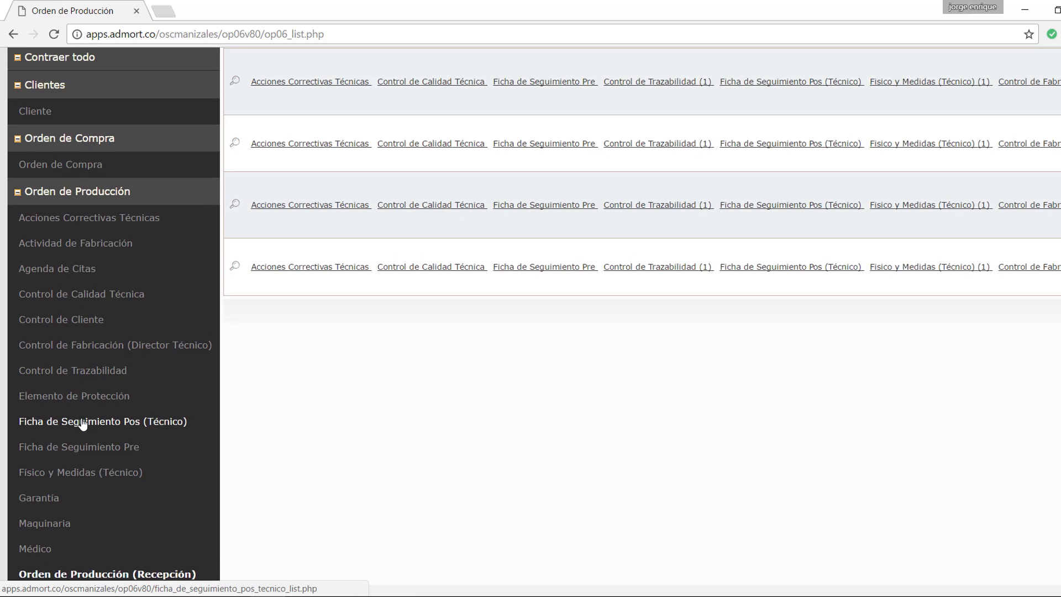
pyautogui.scroll(-1, 81, 424)
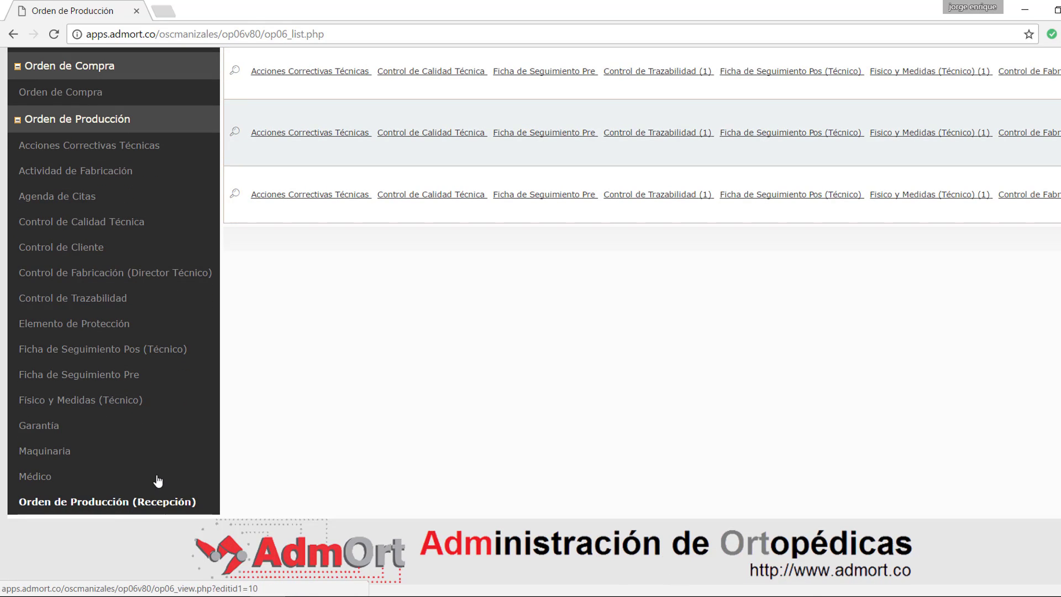
pyautogui.scroll(3, 155, 479)
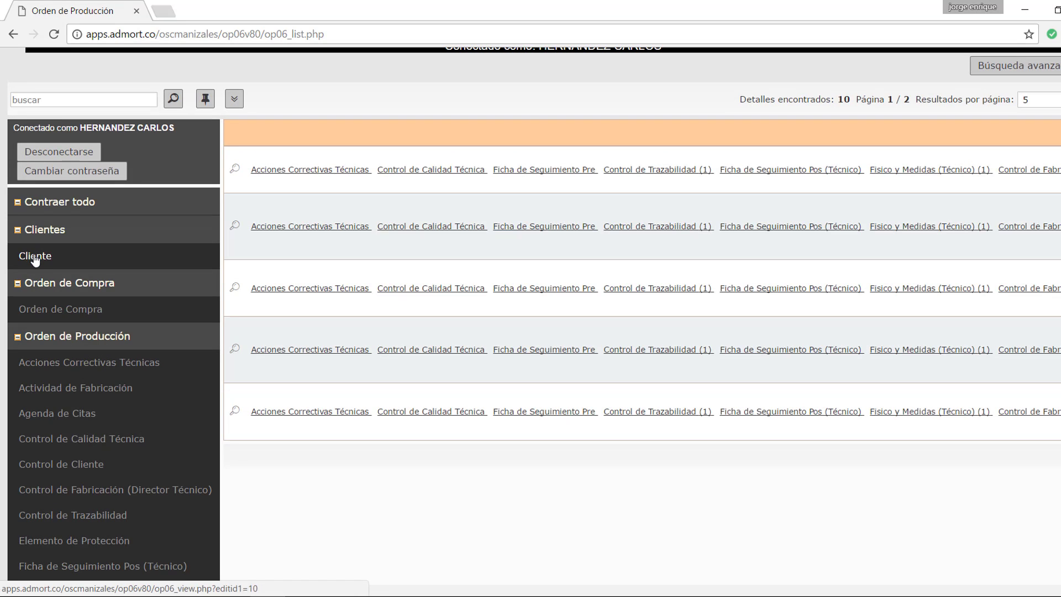